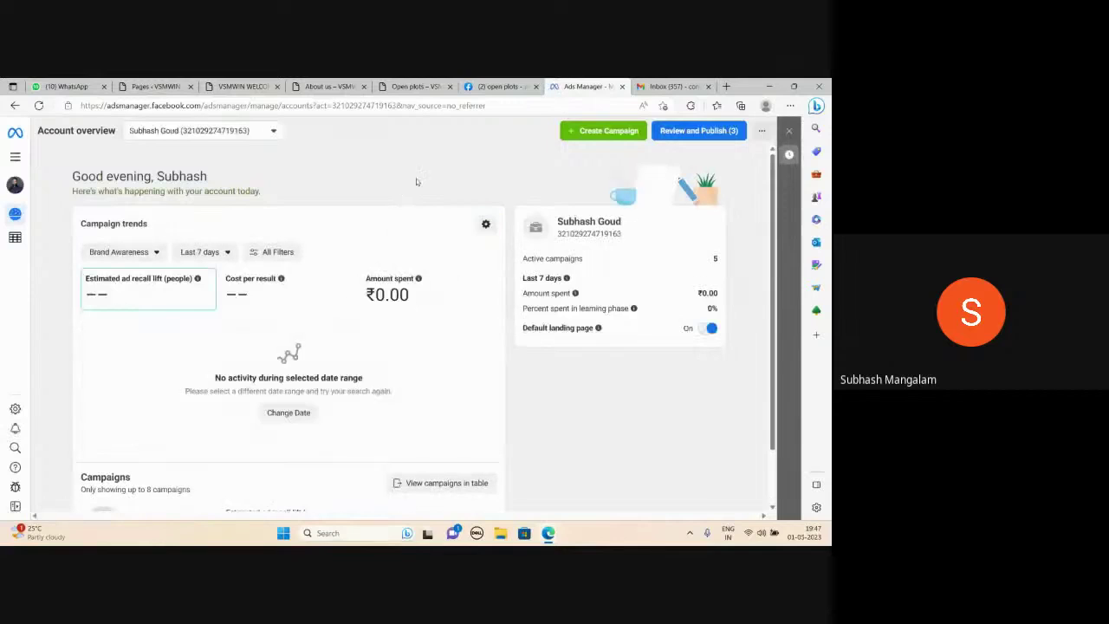
Create a new Auction campaign with the Leads objective.
click(593, 138)
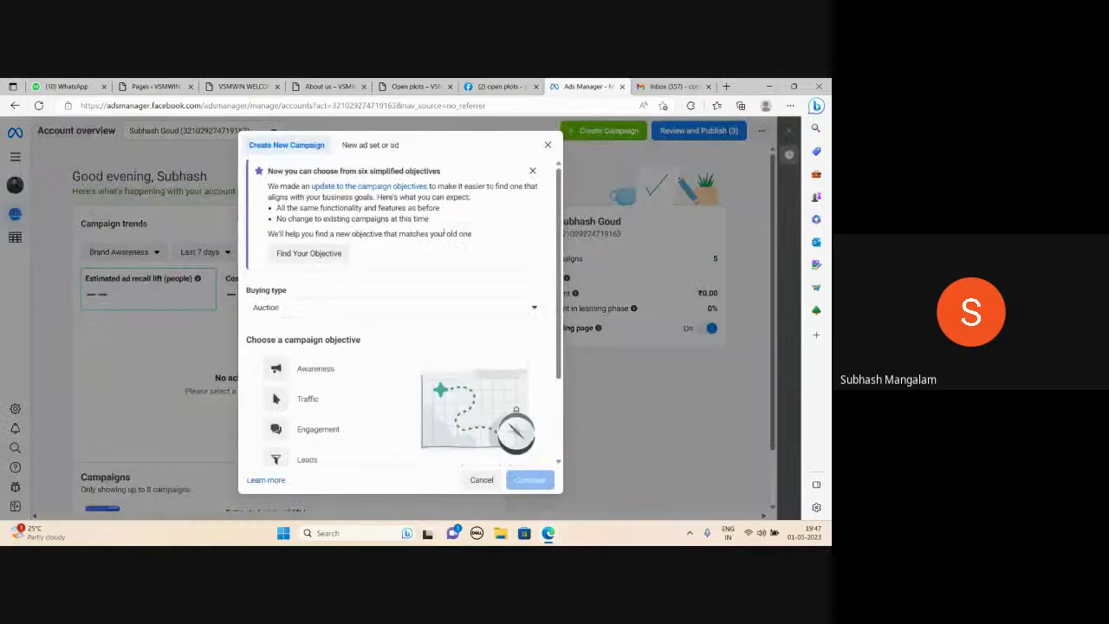
scroll(326, 329, down, 1)
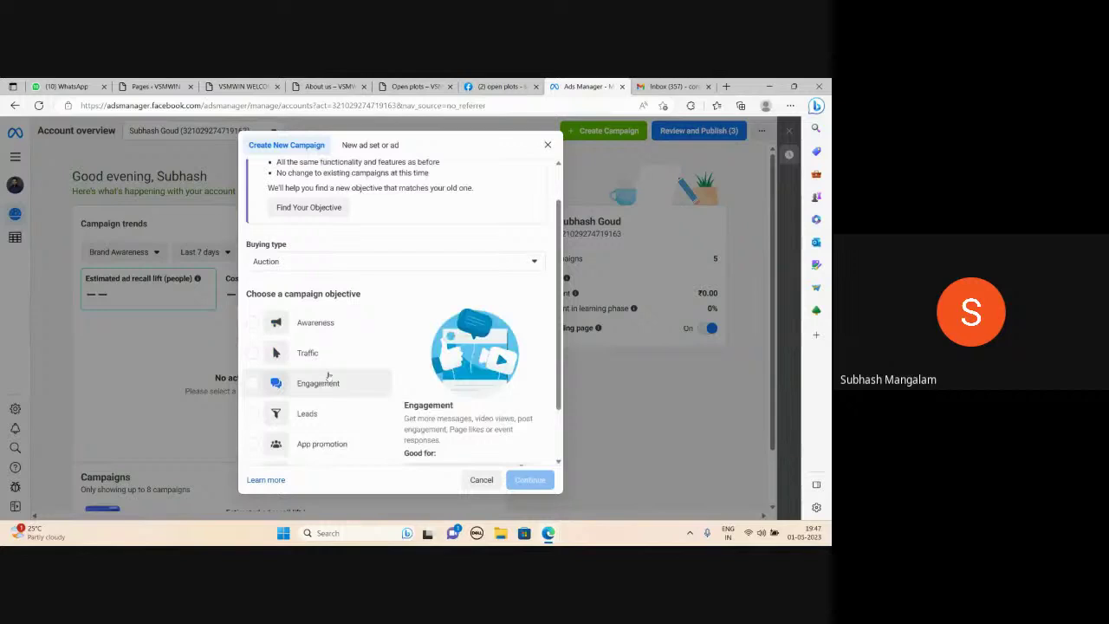
scroll(319, 381, down, 2)
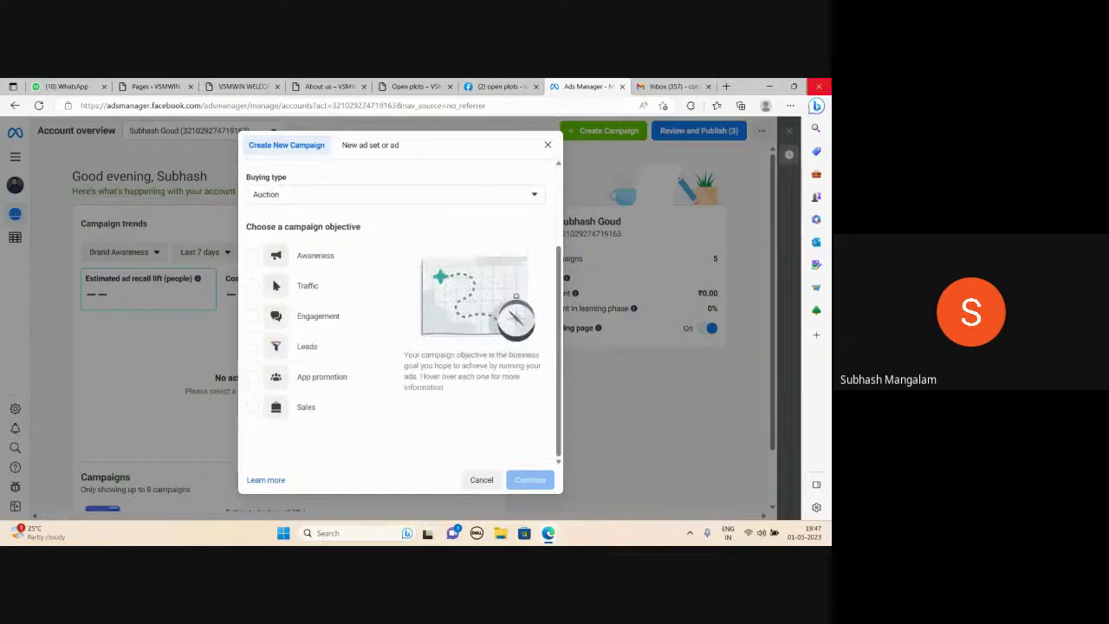
mouse_move(315, 352)
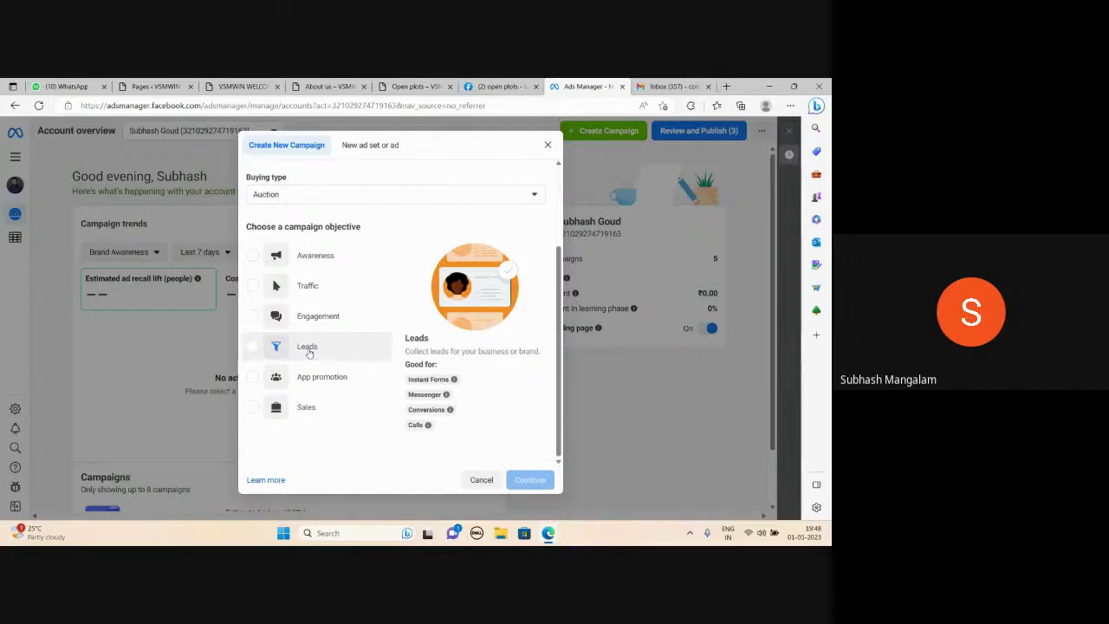
click(310, 349)
click(518, 484)
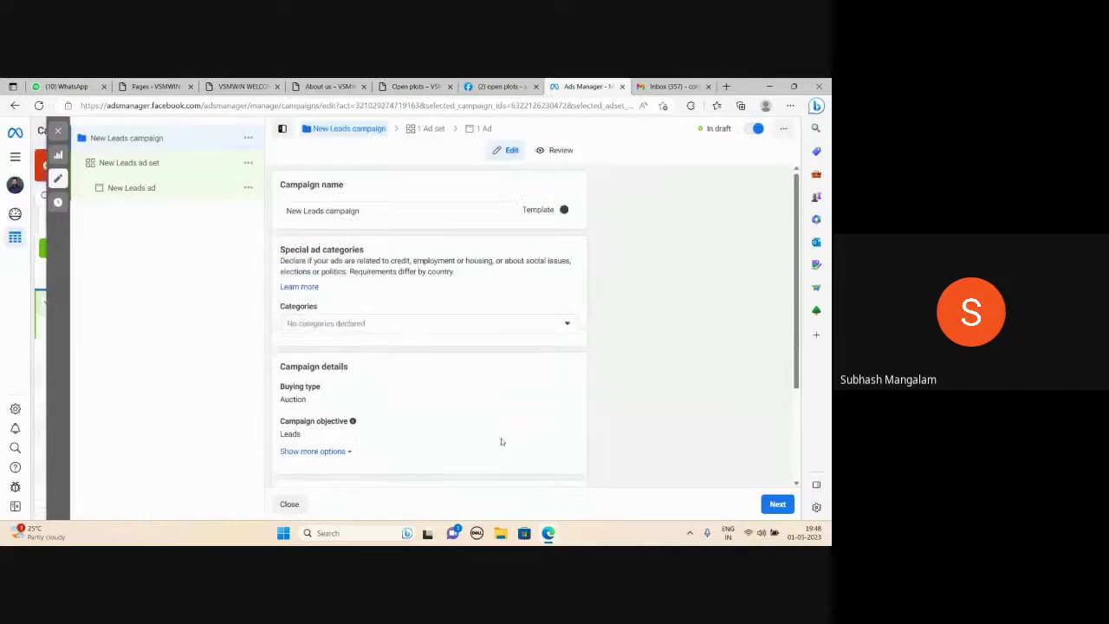
Rename the new campaign as "Lead Campaign".
triple_click(365, 214)
text(Lead Campaign)
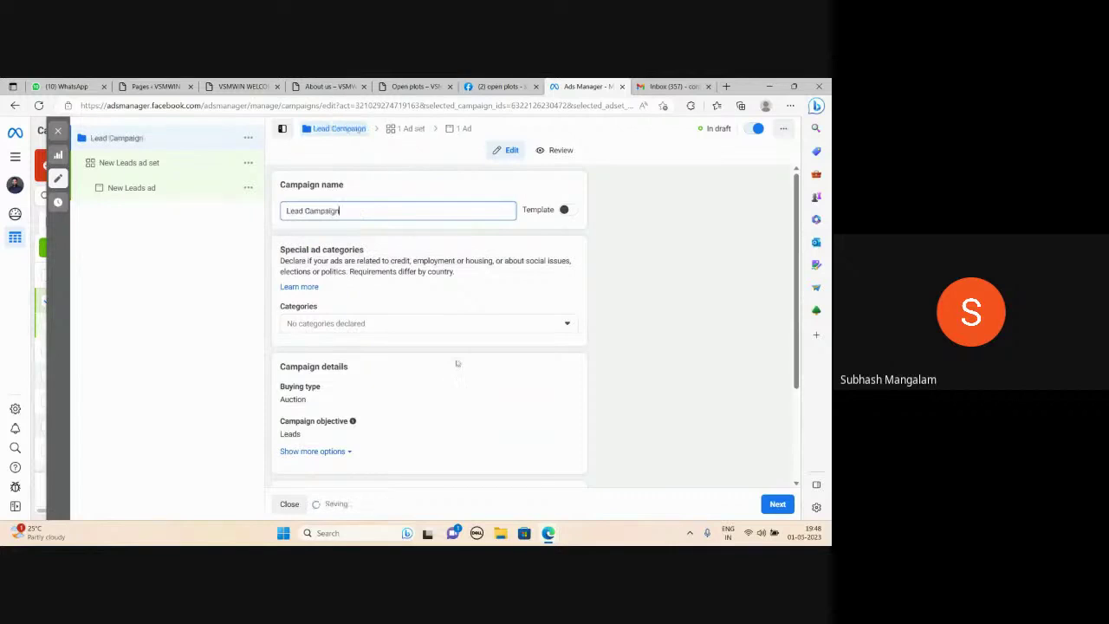
scroll(376, 352, down, 3)
Continue to the ad set and set its conversion location to Instant Forms.
click(778, 504)
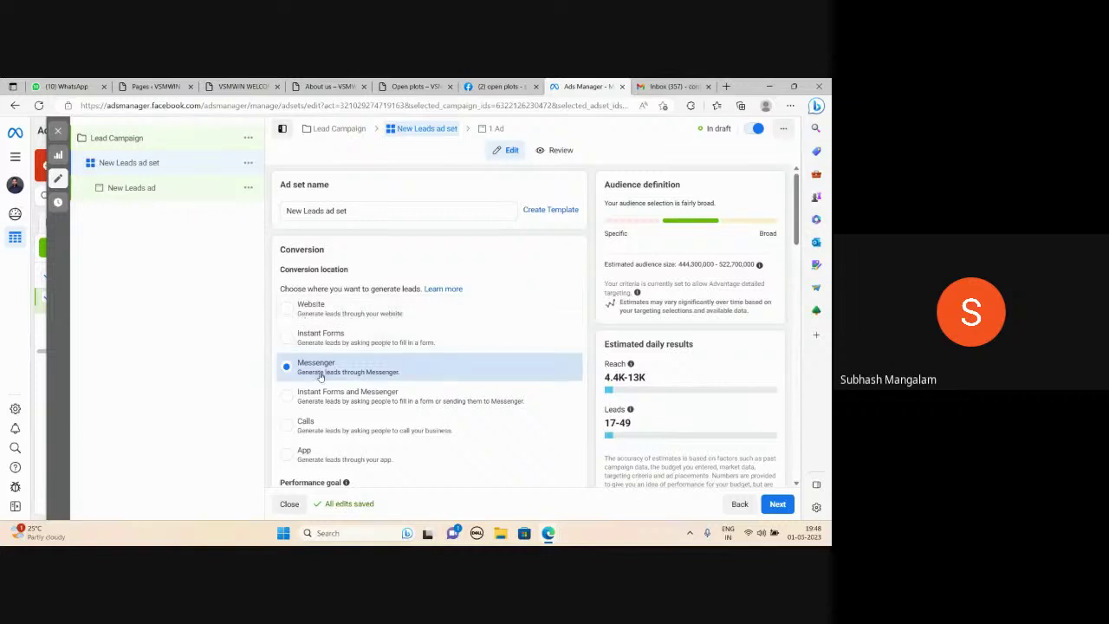
scroll(318, 375, down, 1)
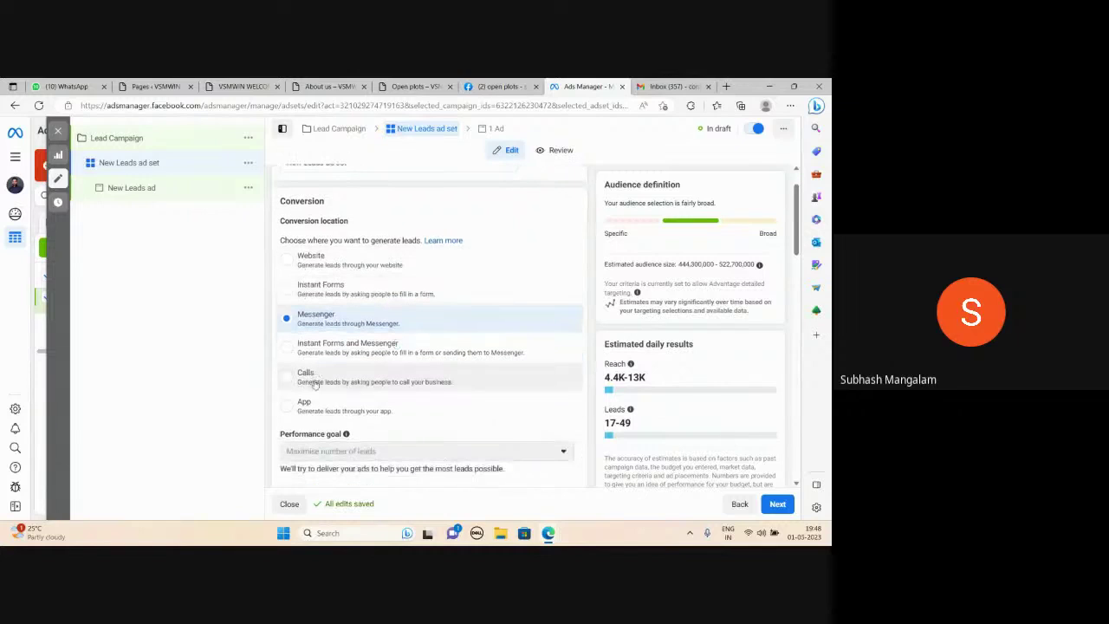
click(287, 292)
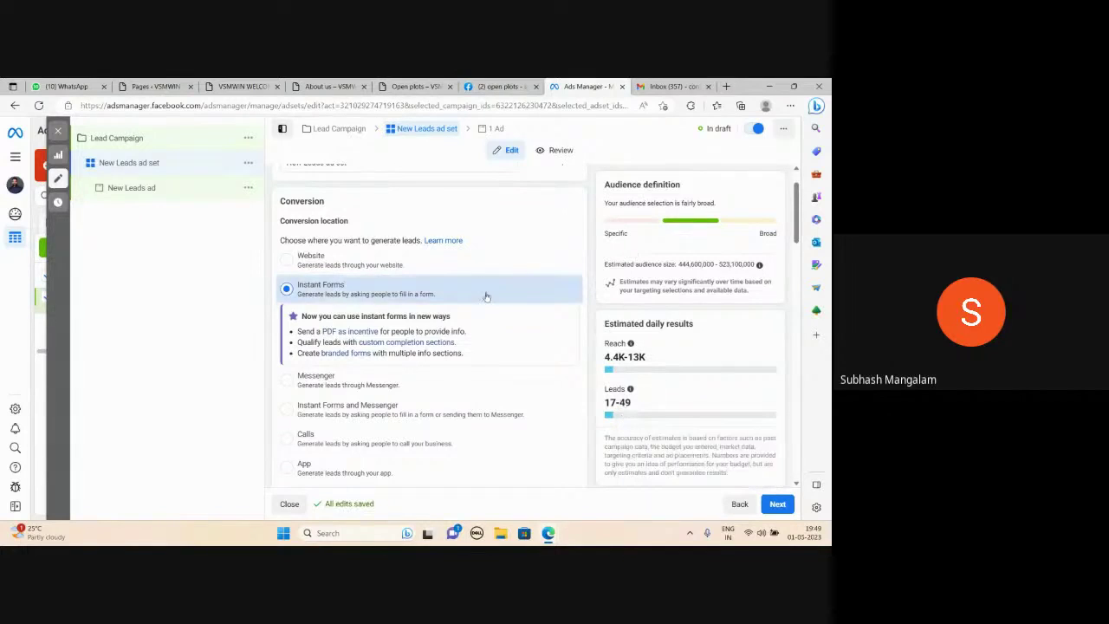
Read the Lead Ad Terms for the Art Wibes Page, return to the ad set and dismiss the terms notice.
scroll(485, 300, down, 5)
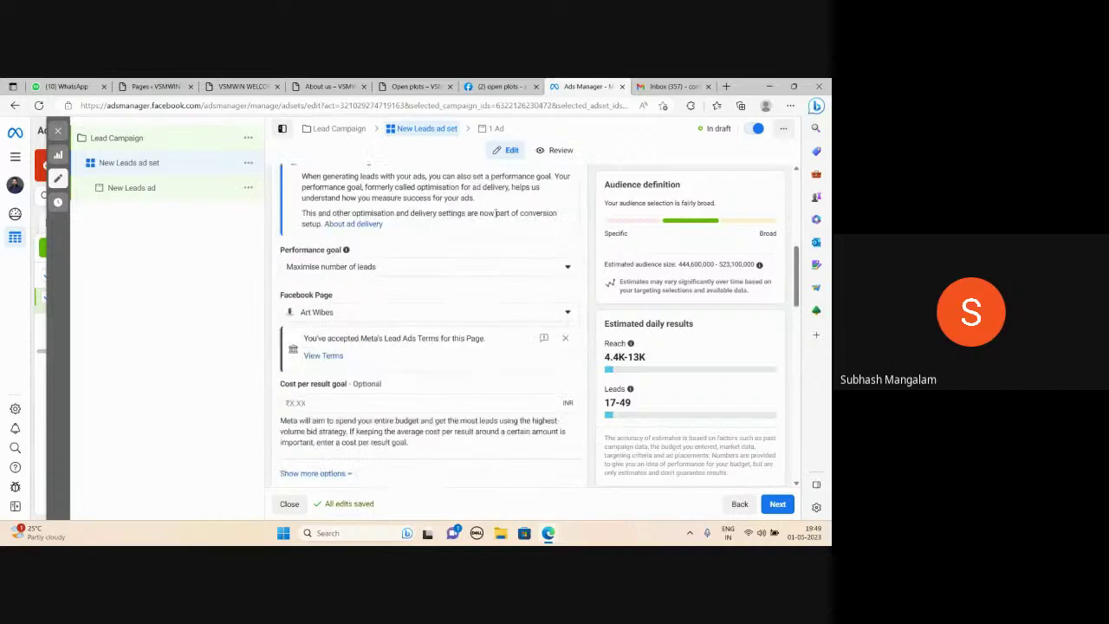
mouse_move(339, 294)
click(322, 358)
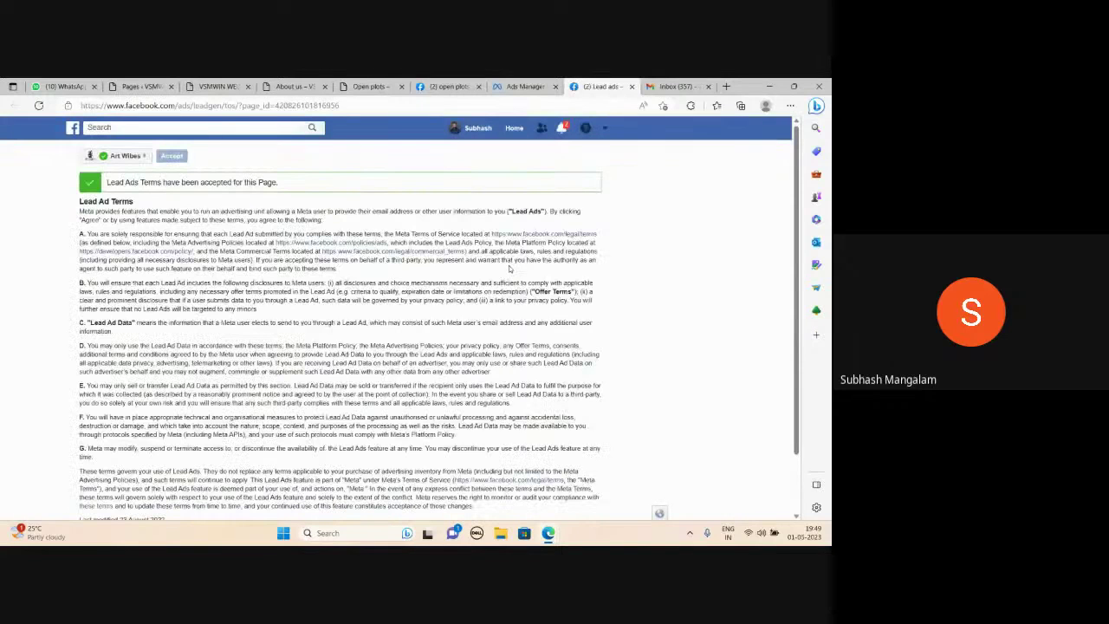
scroll(510, 268, down, 3)
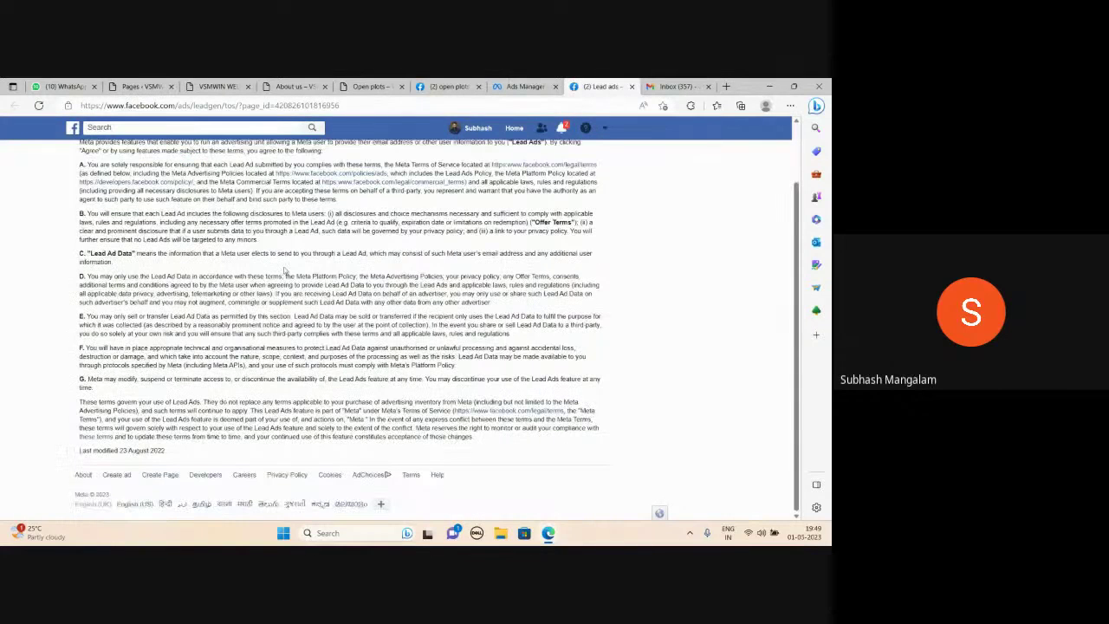
click(524, 85)
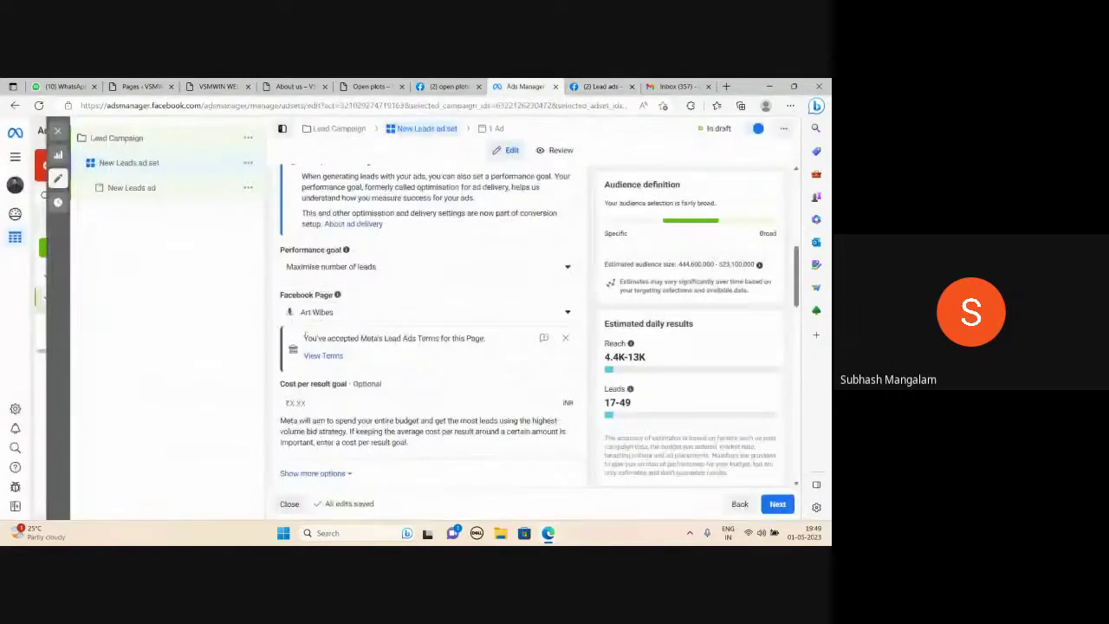
click(565, 338)
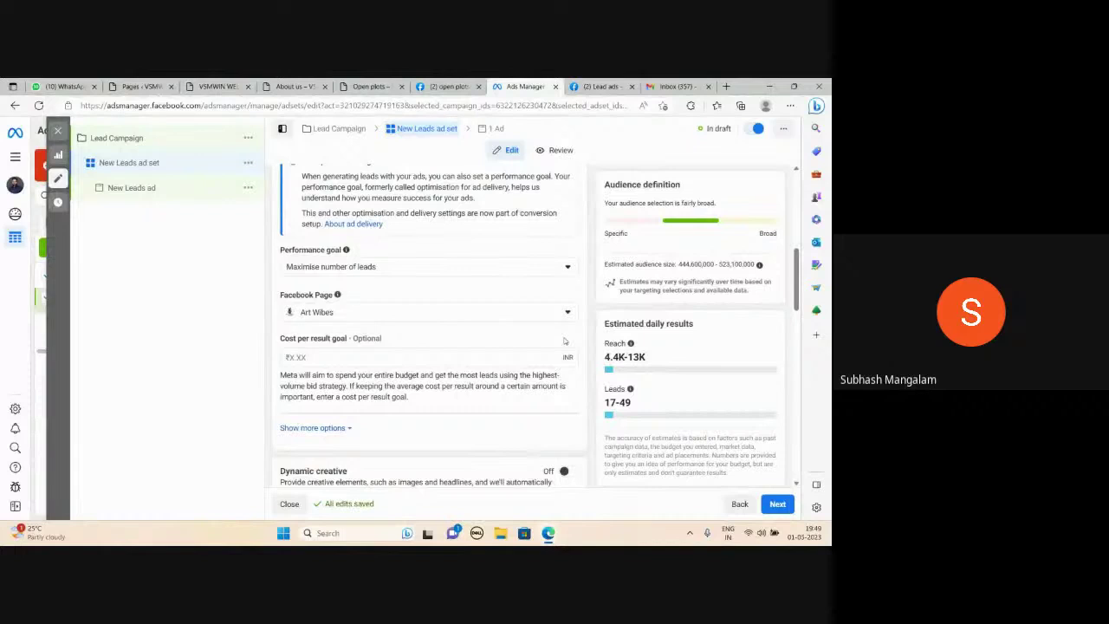
Set the ad set's daily budget to ₹1,000.
scroll(375, 352, down, 2)
scroll(375, 353, down, 1)
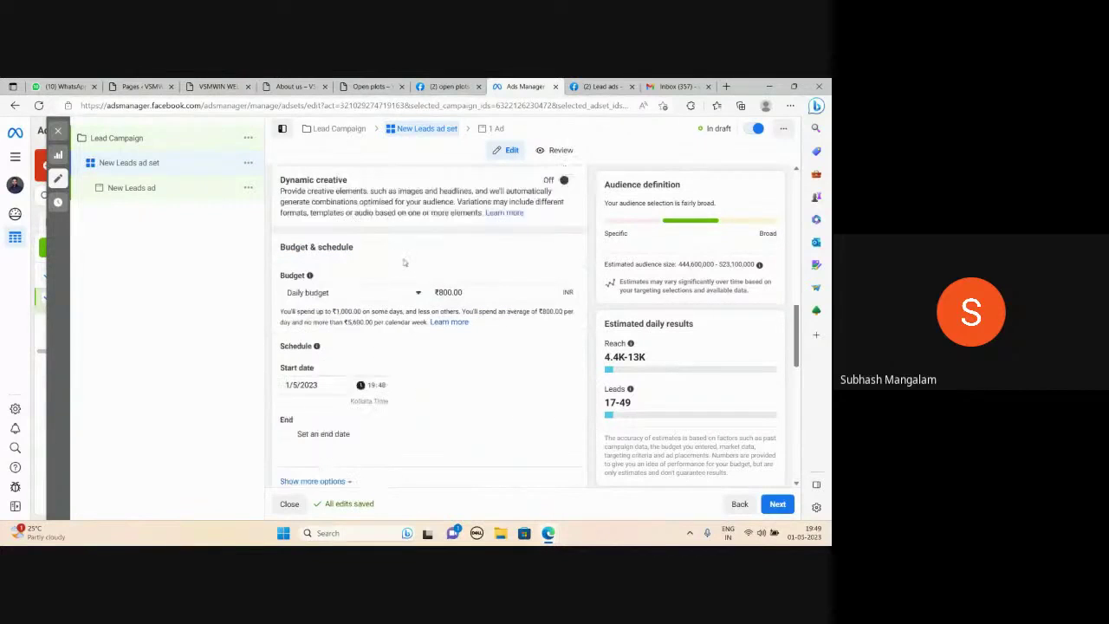
click(472, 291)
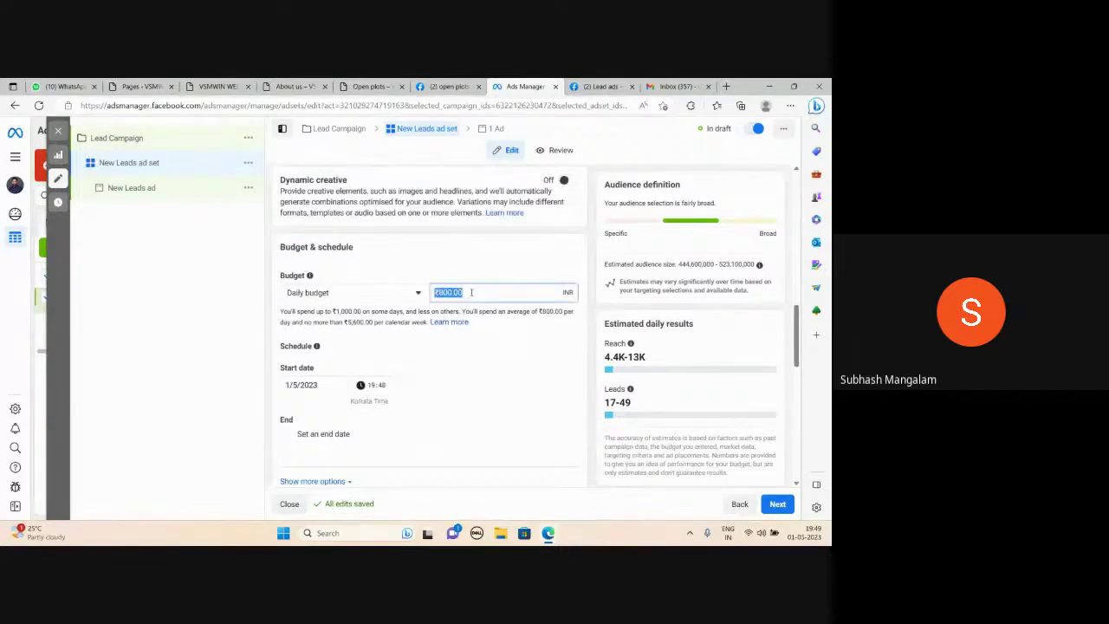
text(1000)
click(235, 346)
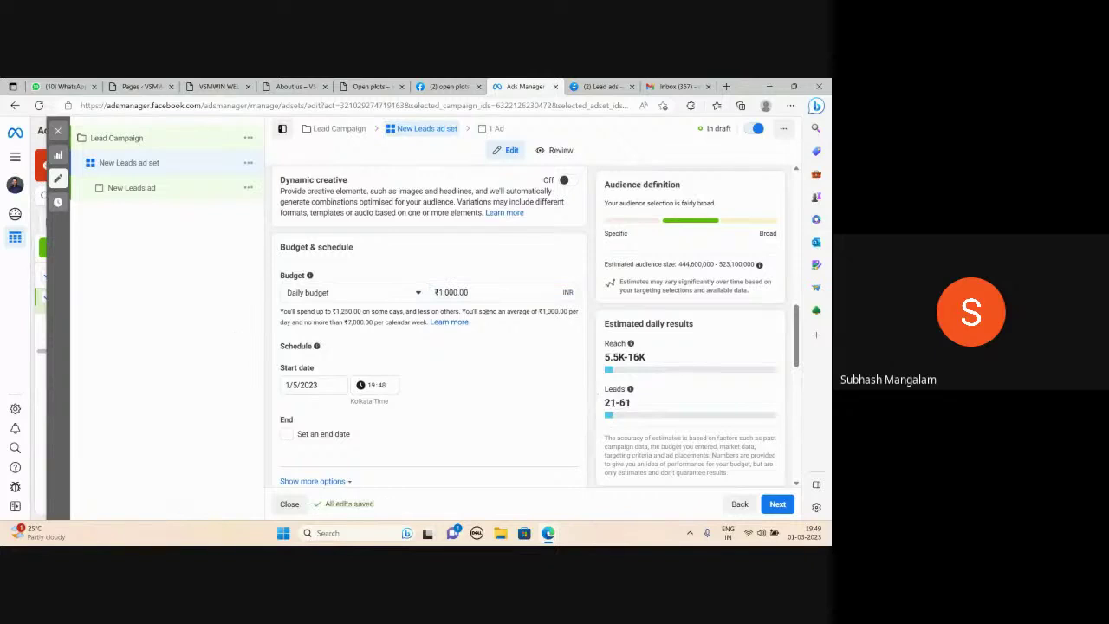
Review the ad set's schedule and its audience settings, including location, age, gender and detailed targeting.
scroll(442, 357, down, 2)
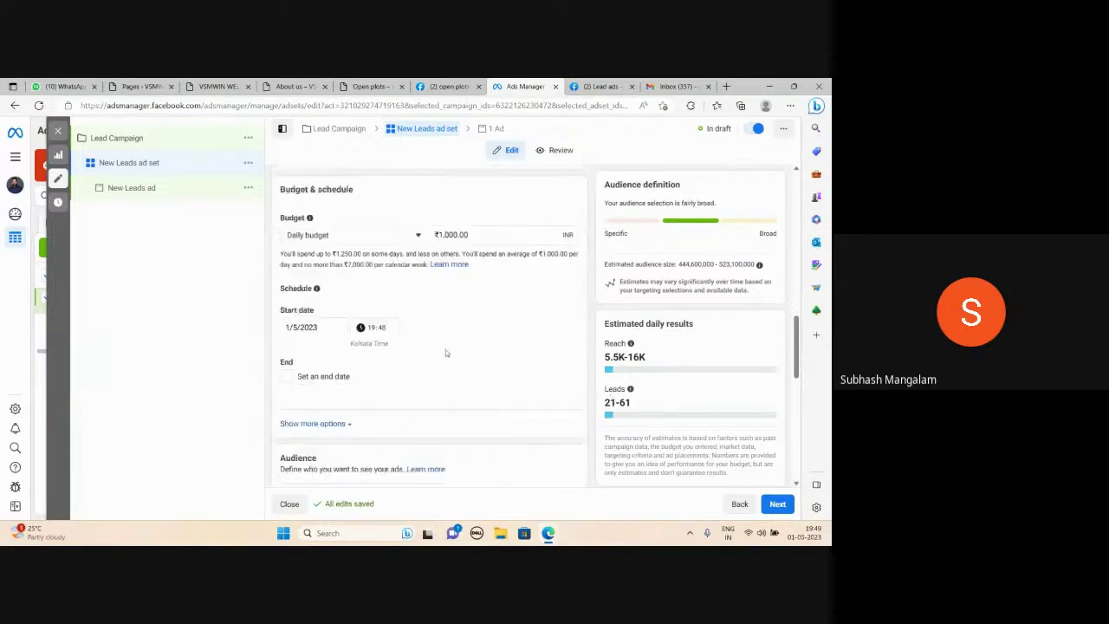
scroll(457, 336, up, 1)
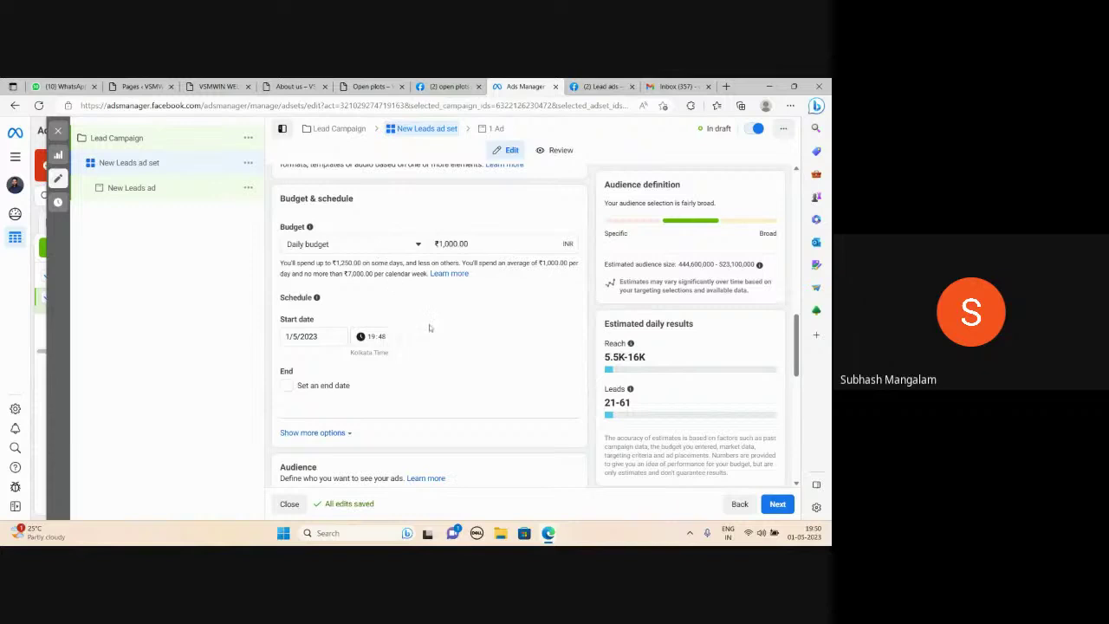
scroll(424, 347, down, 5)
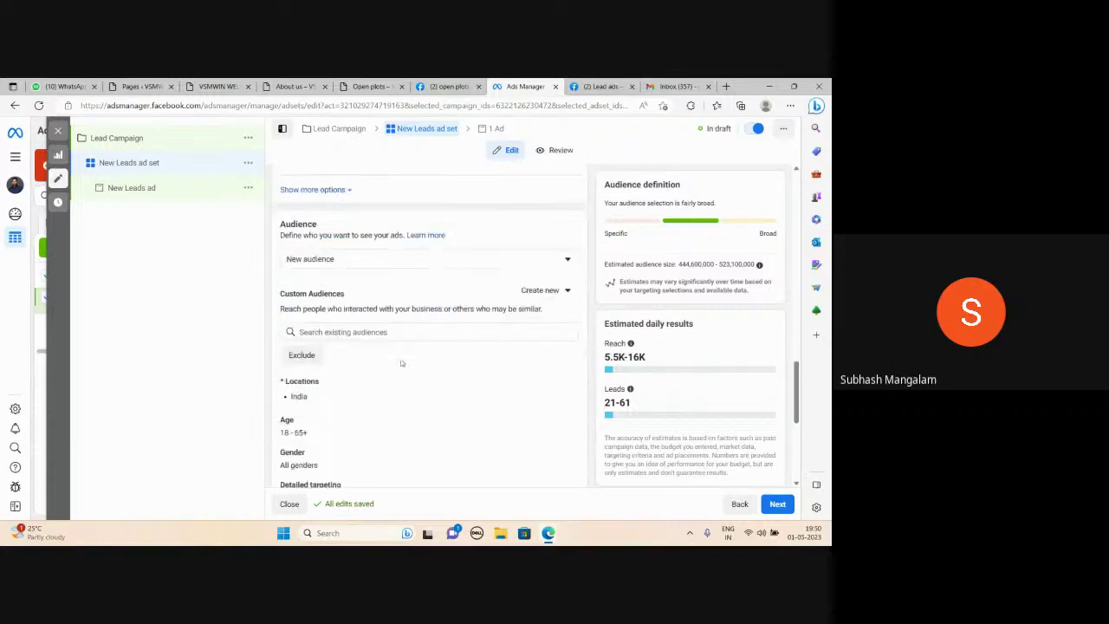
scroll(401, 363, down, 1)
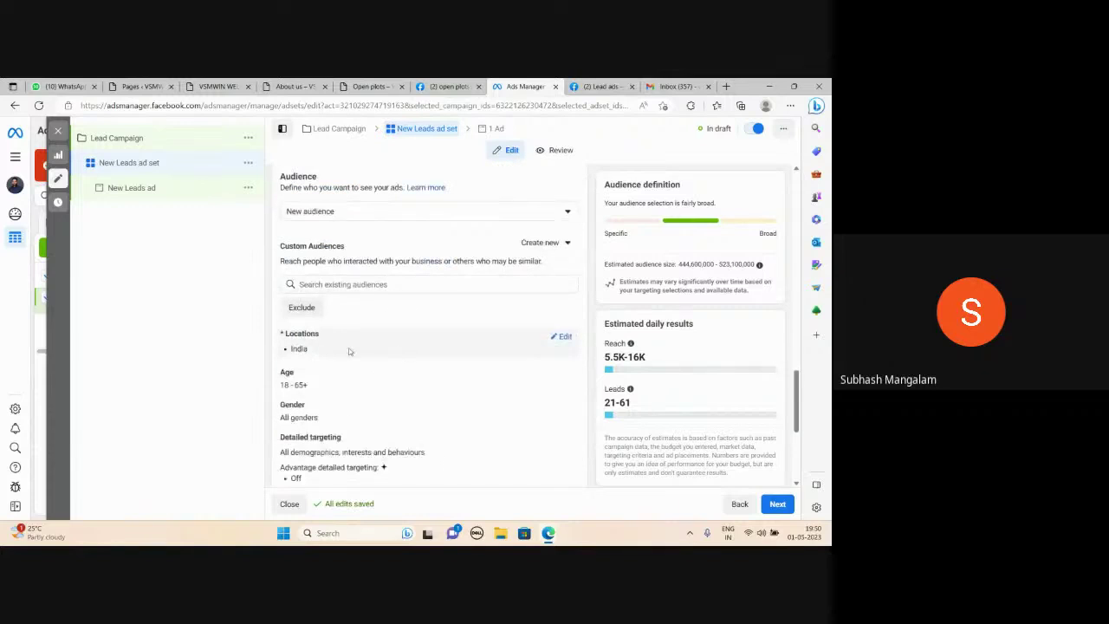
scroll(364, 386, down, 1)
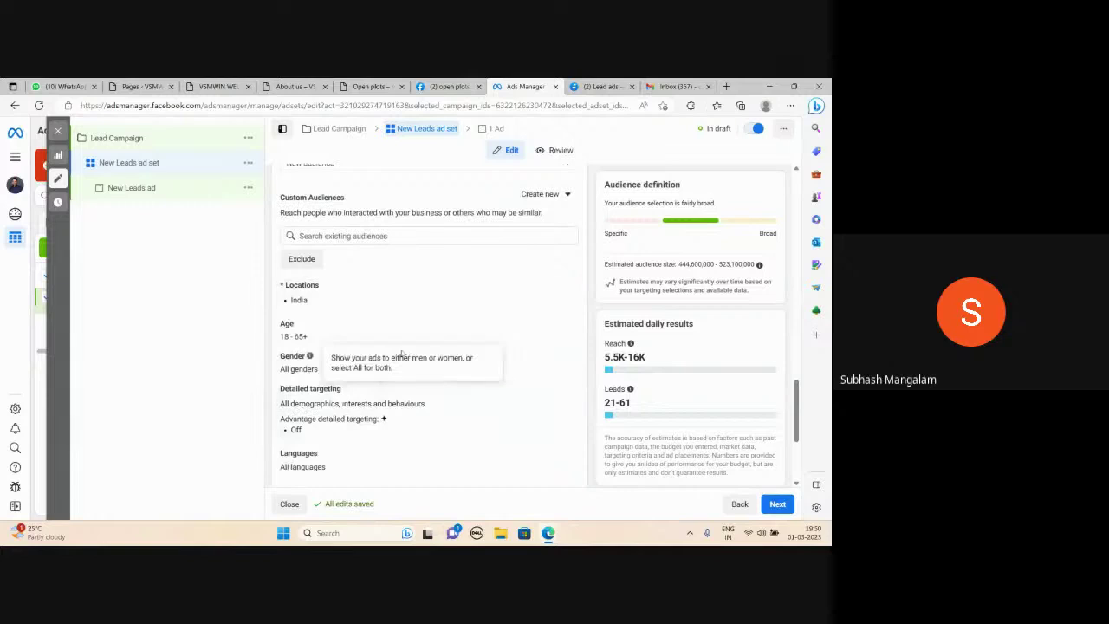
Switch to the Google Meet call, admit the waiting participant and return to Ads Manager.
mouse_move(547, 533)
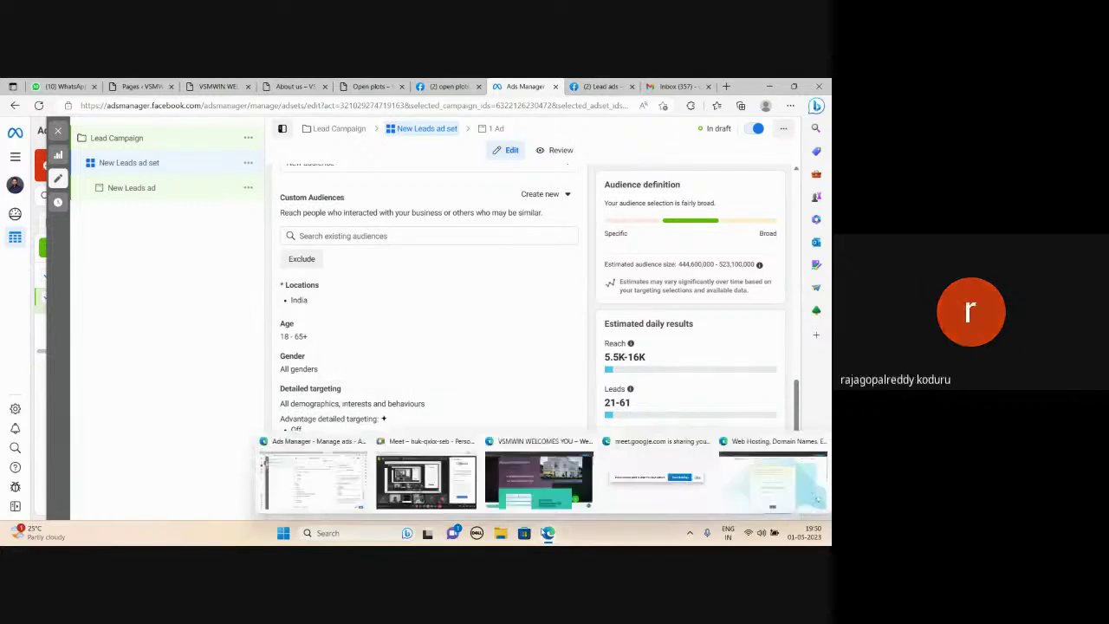
click(439, 470)
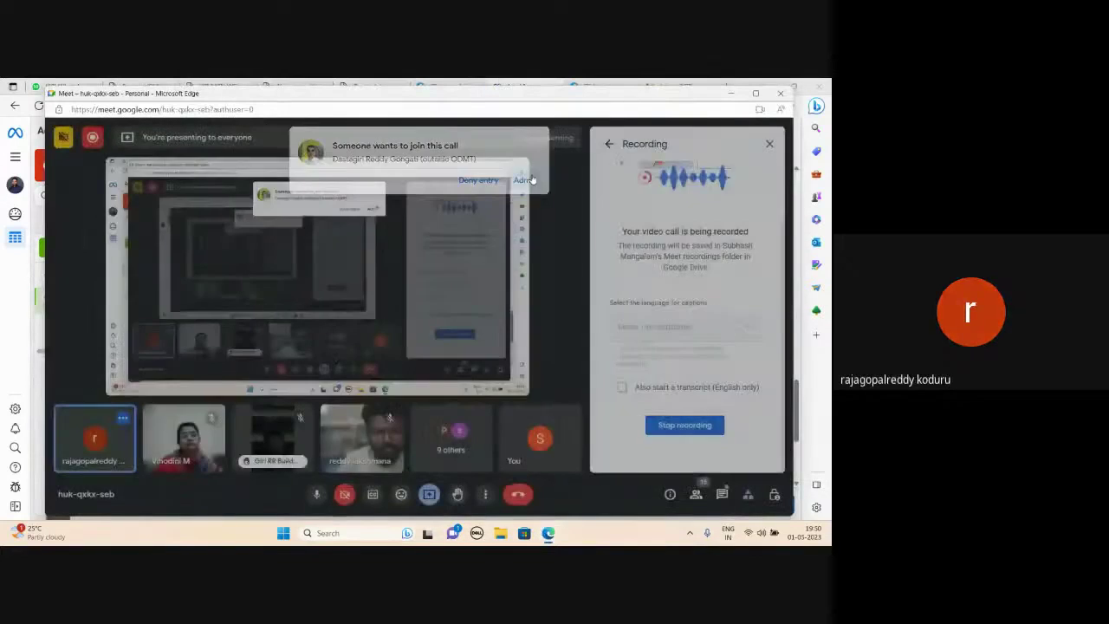
click(522, 179)
key(alt+Tab)
Use manual placements for the ad set and exclude the Audience Network and Instagram platforms.
scroll(448, 252, down, 2)
scroll(494, 378, down, 1)
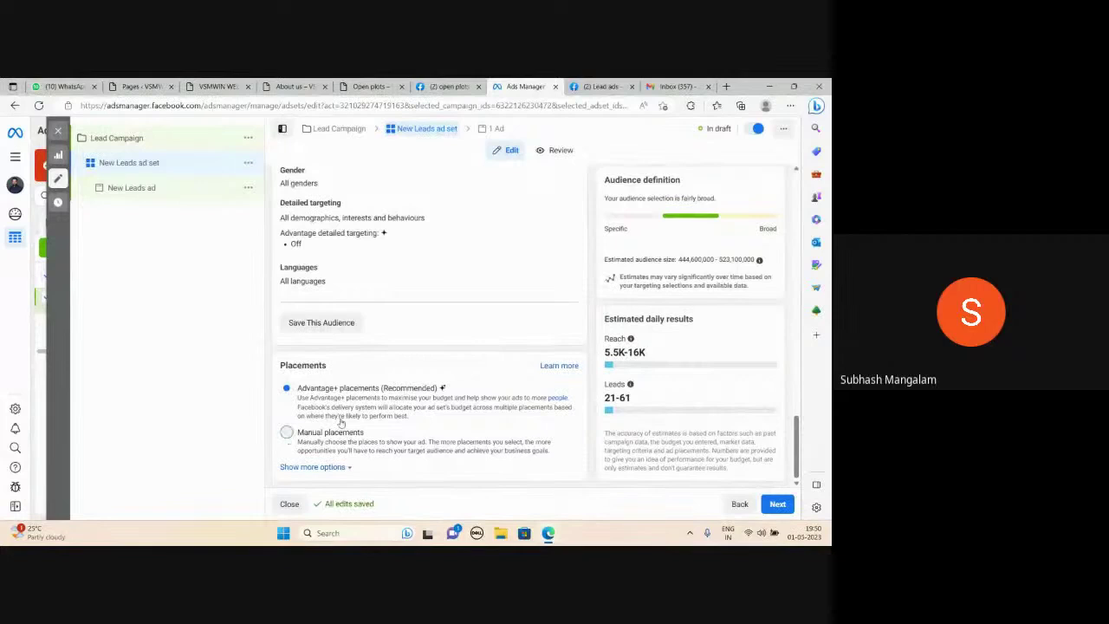
click(333, 431)
scroll(318, 350, down, 4)
click(287, 343)
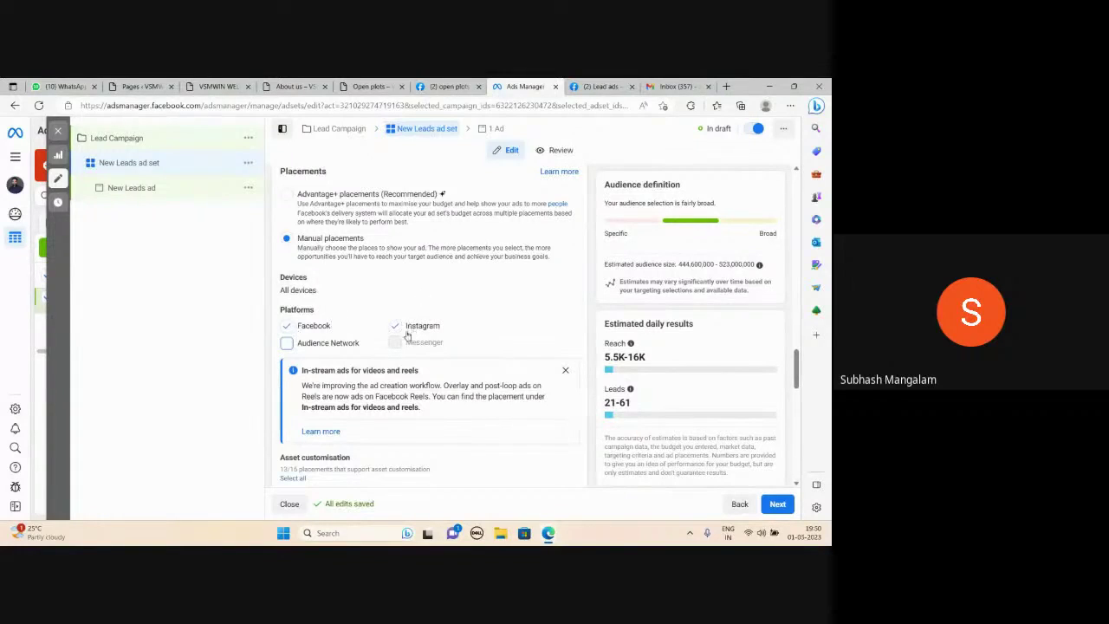
click(394, 327)
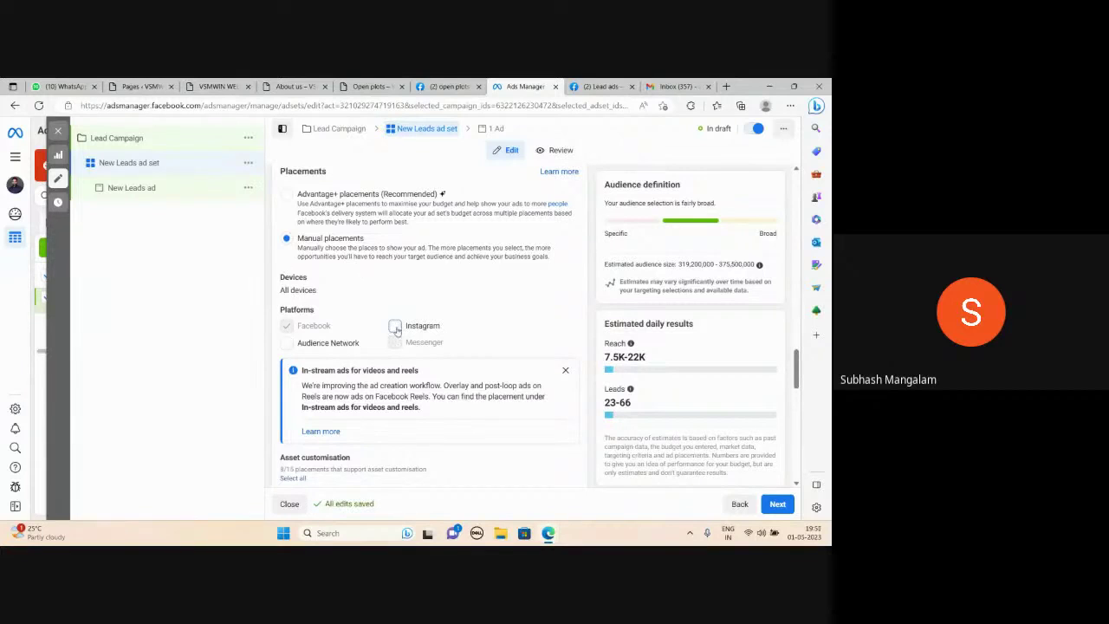
Exclude Facebook Marketplace, Facebook video feeds, Facebook Stories and Facebook Reels from the ad set's placements.
scroll(346, 286, down, 5)
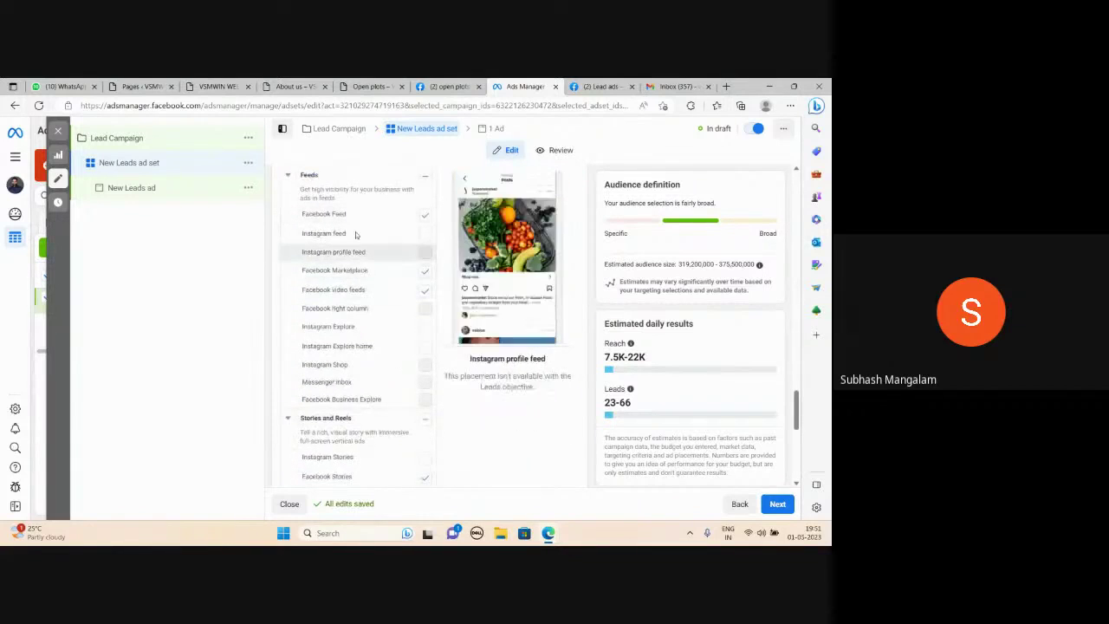
click(424, 272)
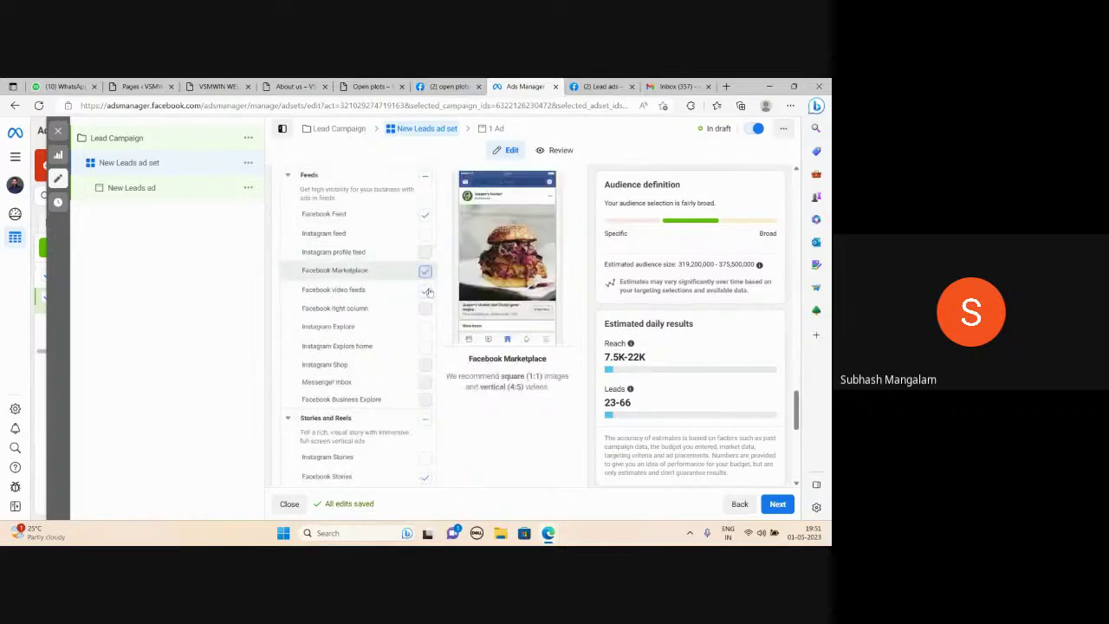
click(425, 290)
scroll(420, 346, down, 2)
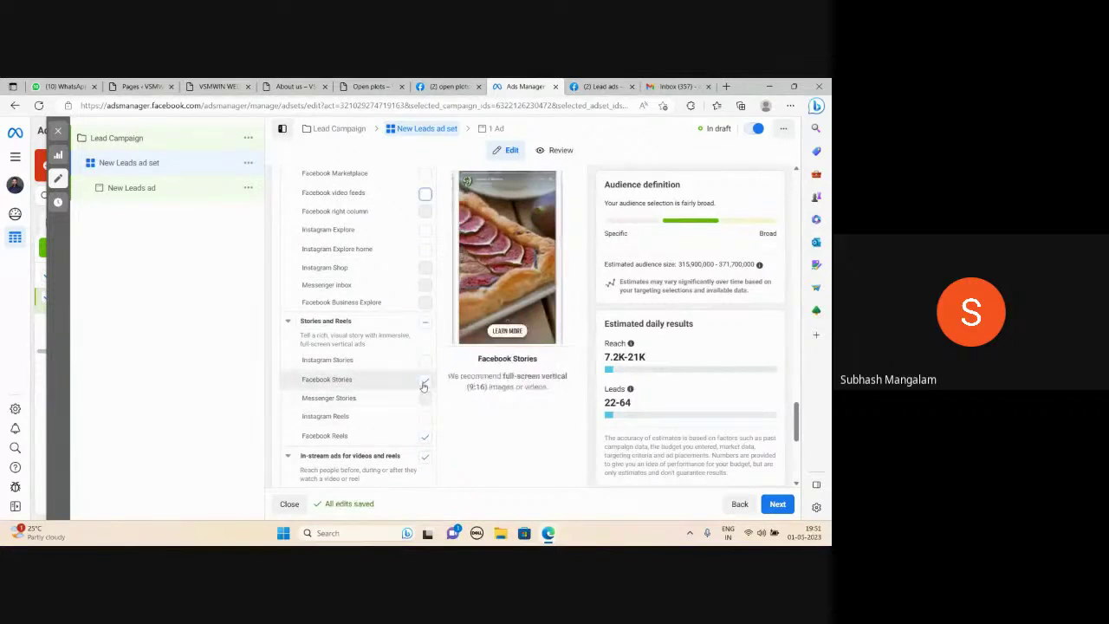
click(424, 383)
scroll(424, 386, down, 1)
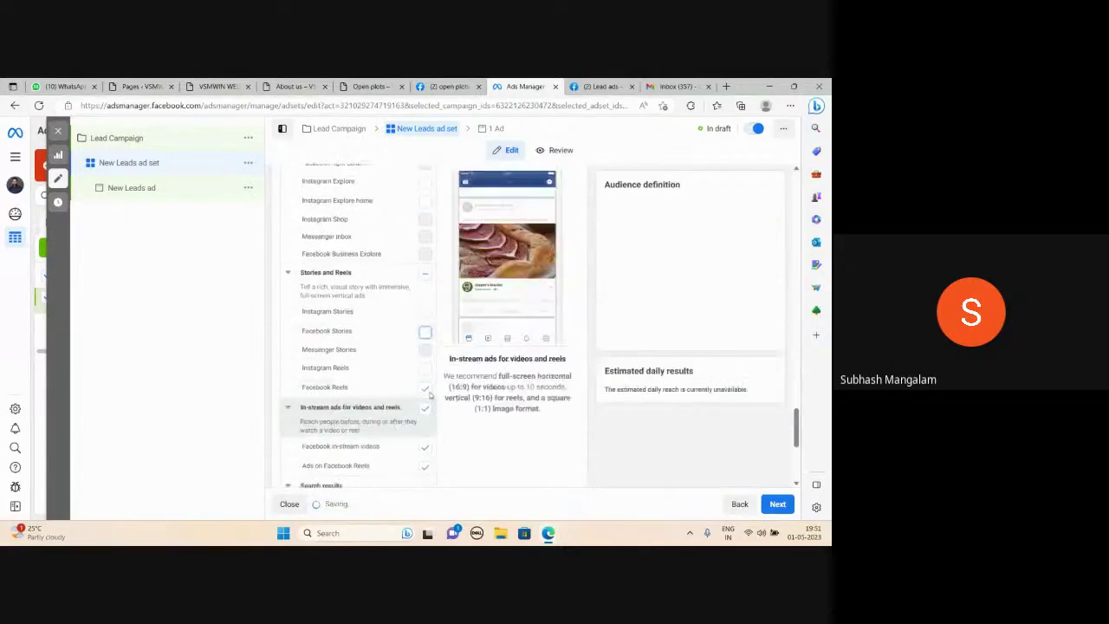
click(425, 390)
Exclude the in-stream ads for videos and reels and the search results placements, and continue to the ad settings.
click(425, 407)
scroll(427, 398, down, 2)
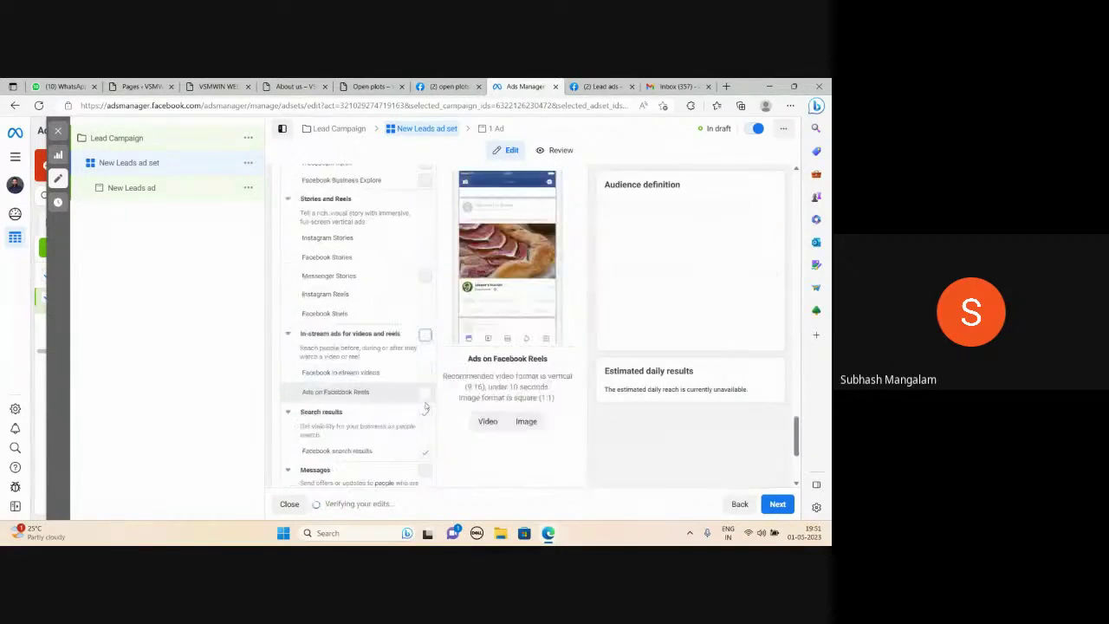
click(425, 390)
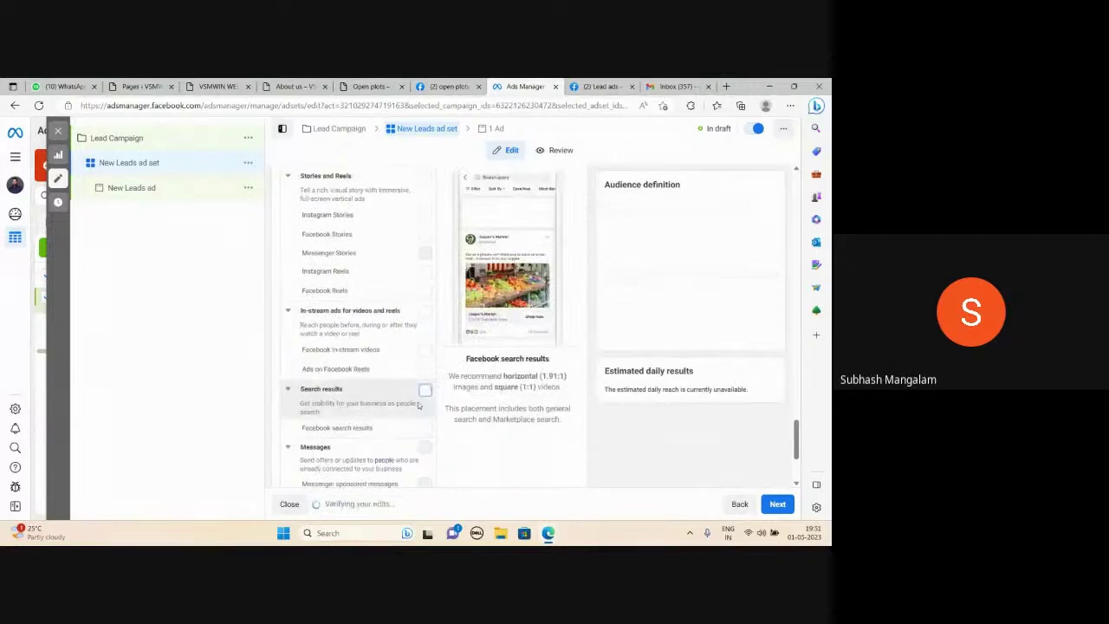
scroll(415, 373, down, 2)
scroll(432, 368, down, 1)
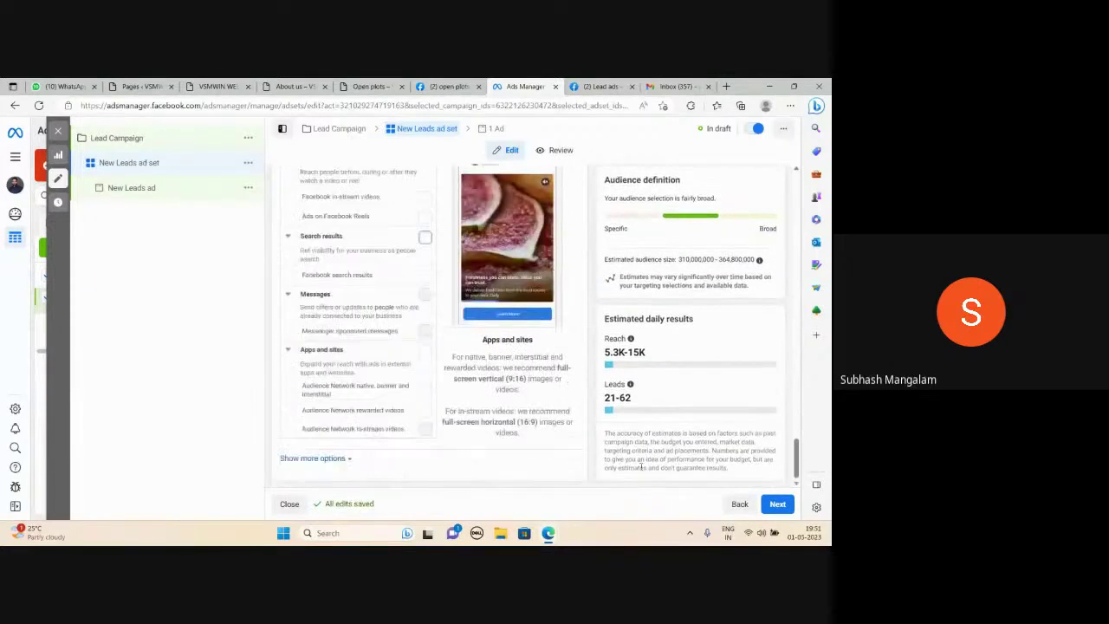
click(779, 504)
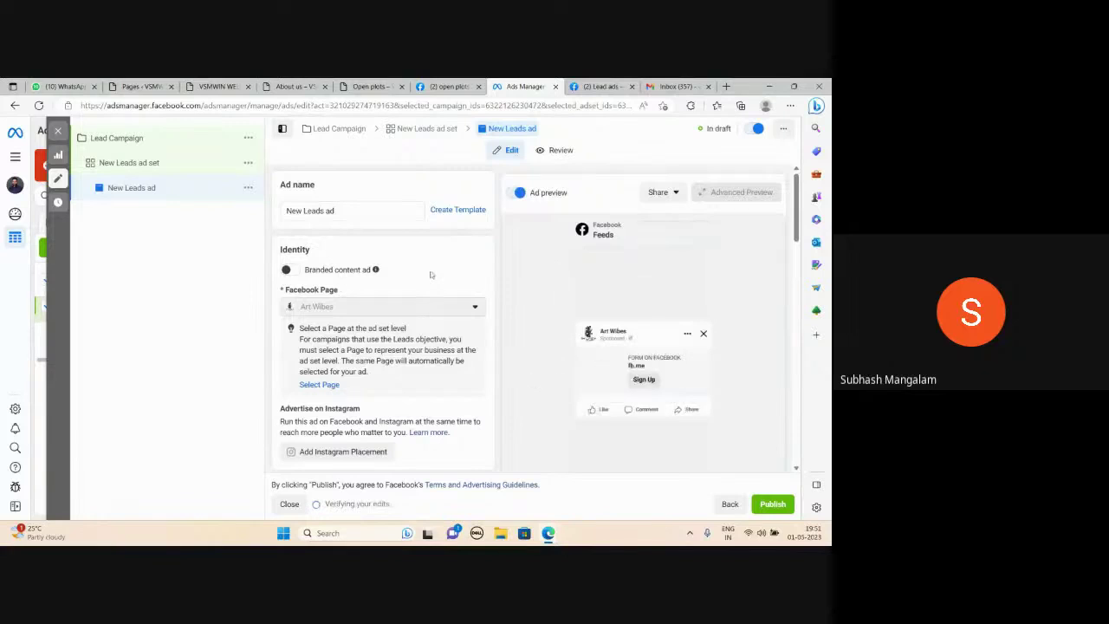
Add the Digital Marketing Summer Camp 2023 image from the account images as ad media, keeping the original crop and enhancements off.
scroll(430, 268, down, 3)
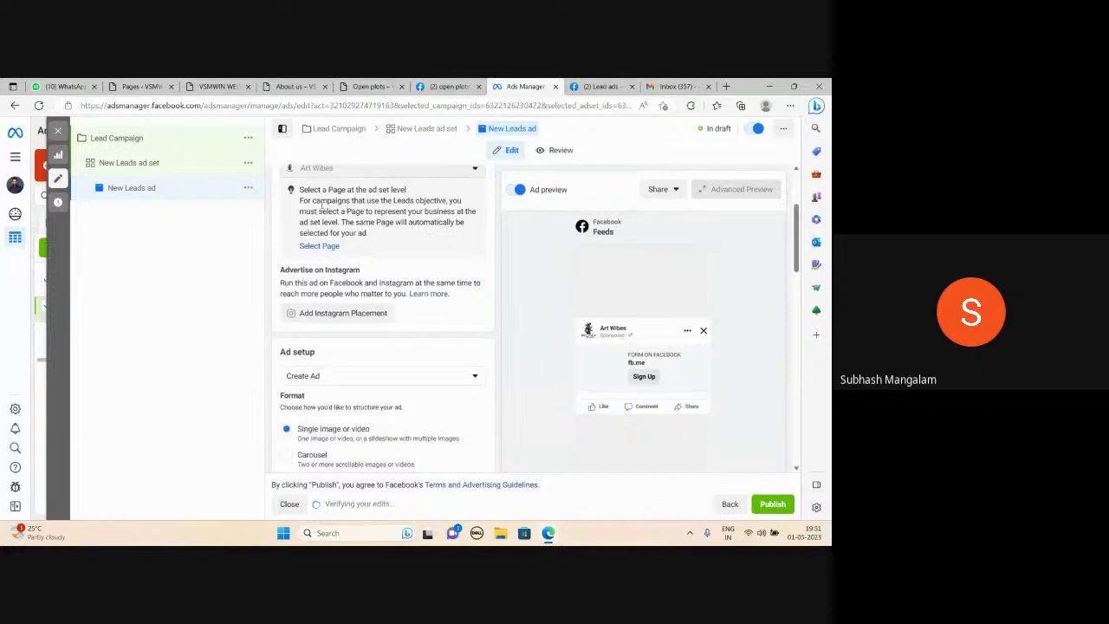
scroll(421, 265, down, 3)
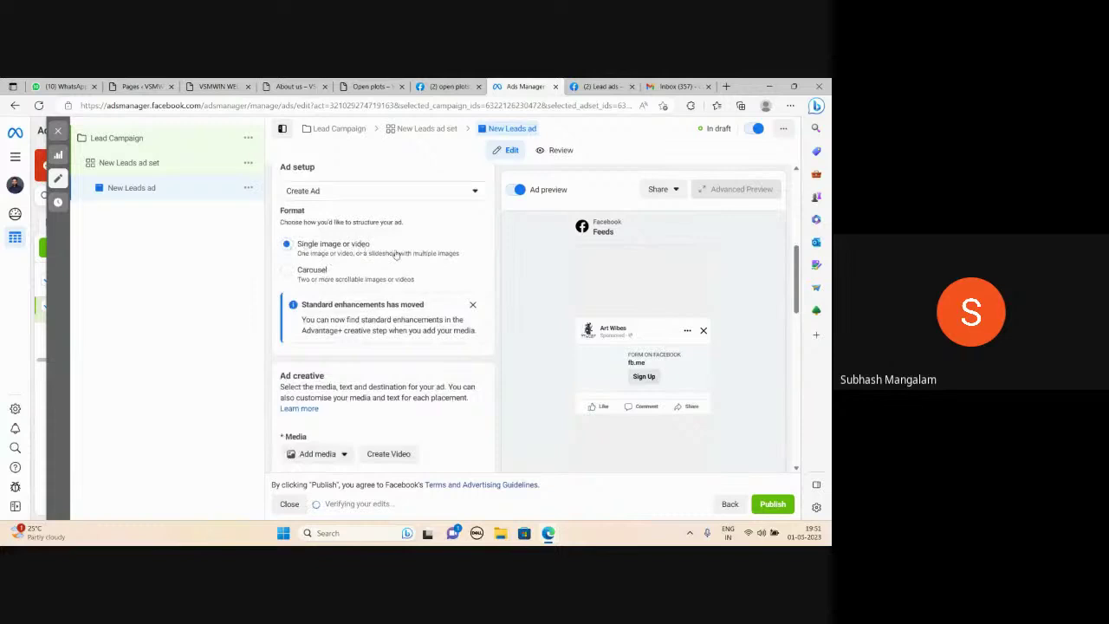
scroll(395, 253, down, 3)
click(333, 272)
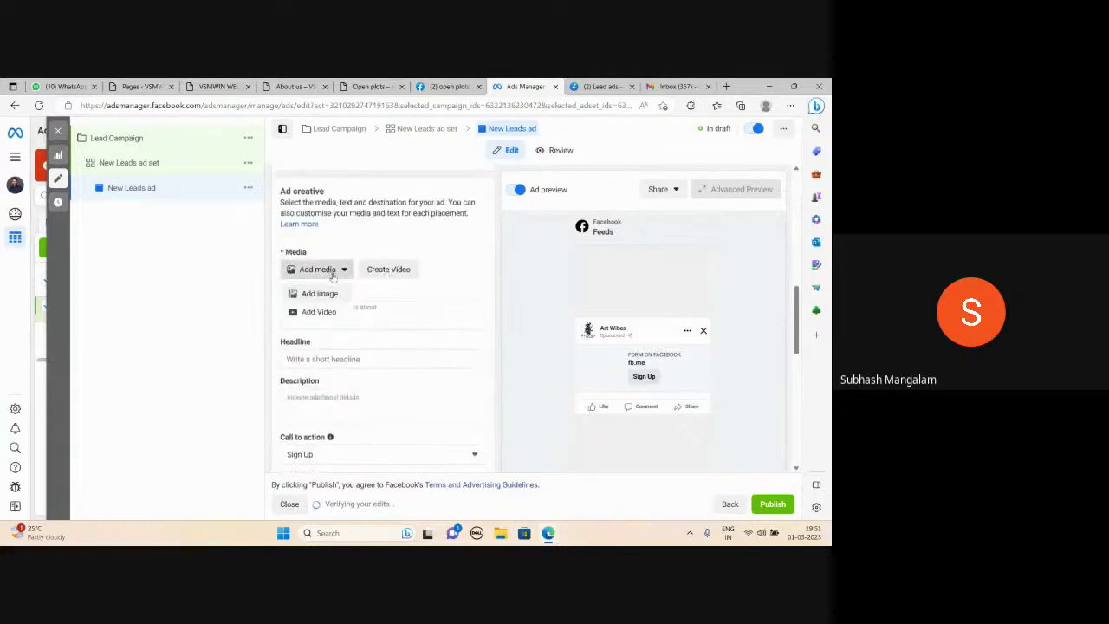
click(334, 295)
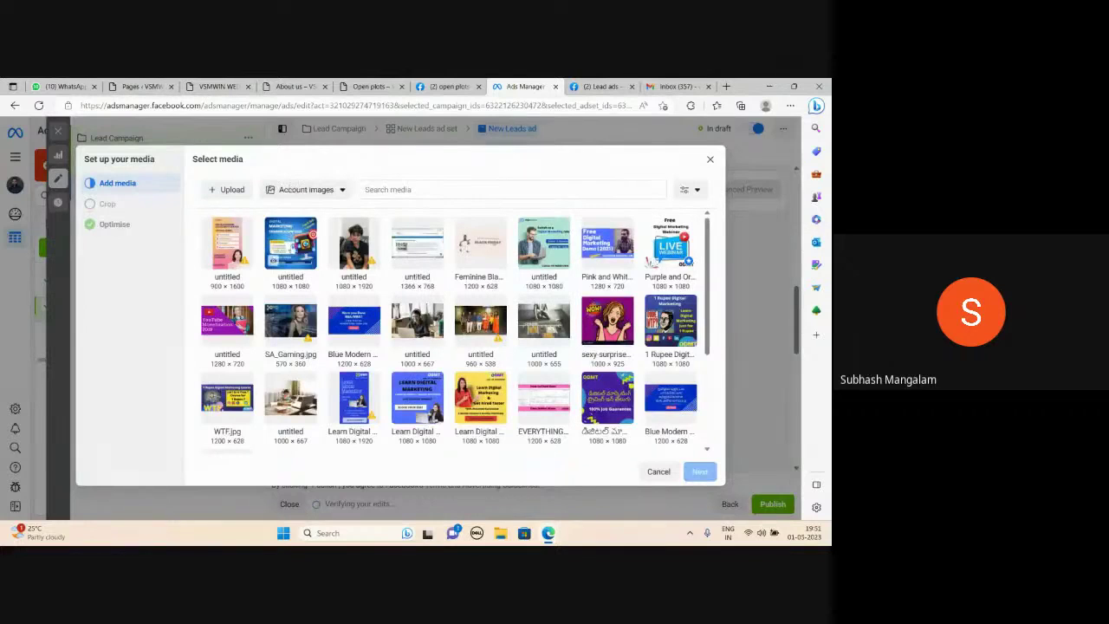
click(276, 260)
click(697, 472)
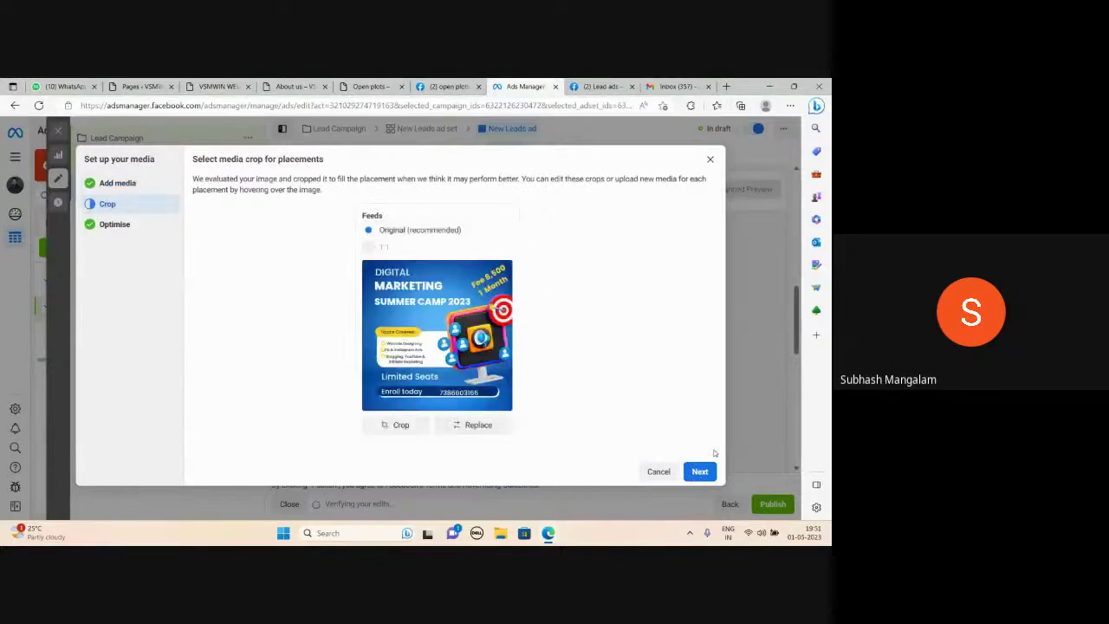
click(699, 472)
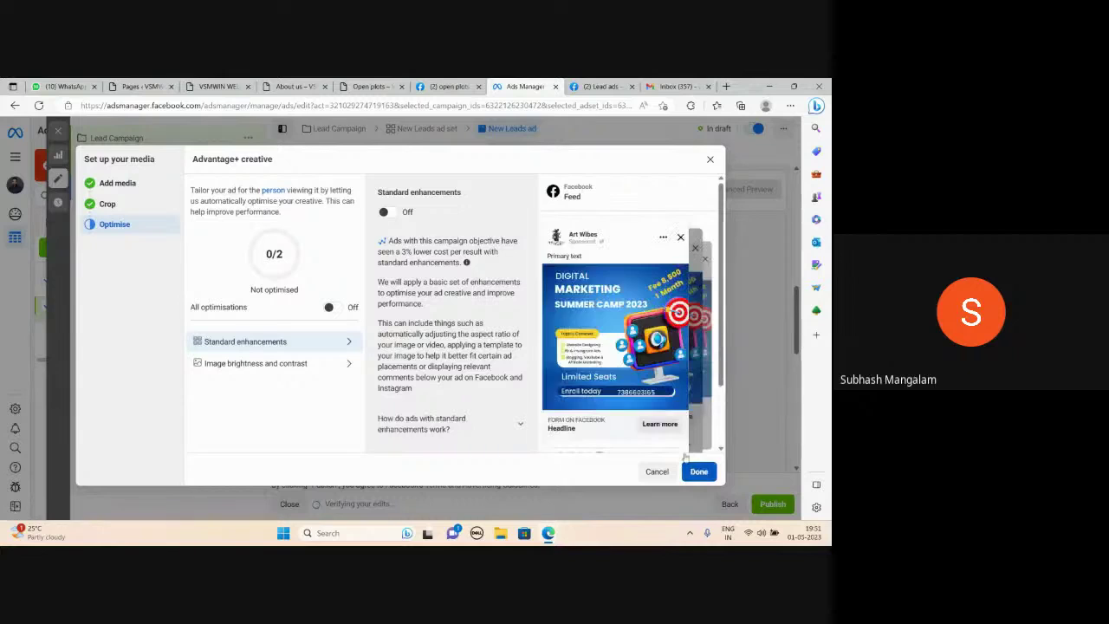
click(700, 472)
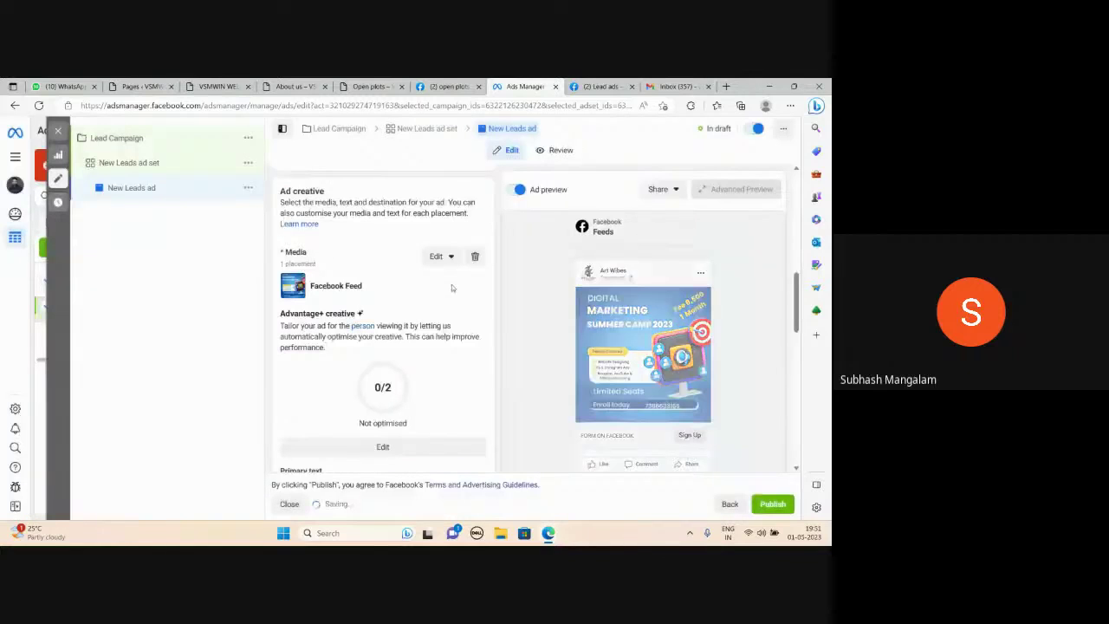
Start the ad's primary text with the line "Buy Open Plots at Affordable Price. Benefits".
scroll(398, 320, down, 2)
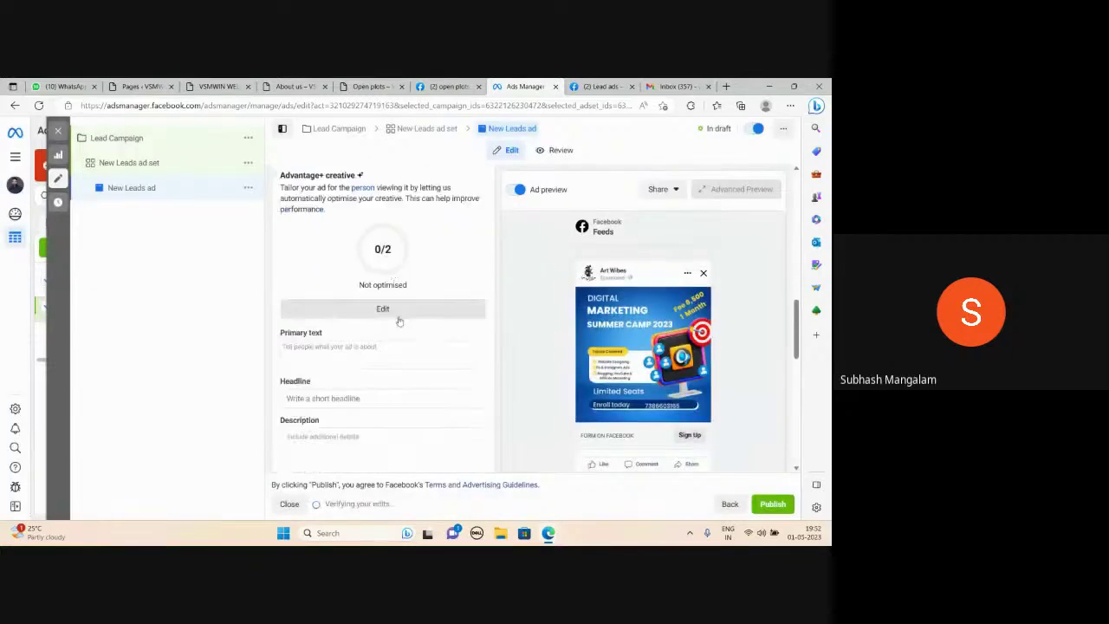
scroll(399, 321, down, 1)
click(322, 305)
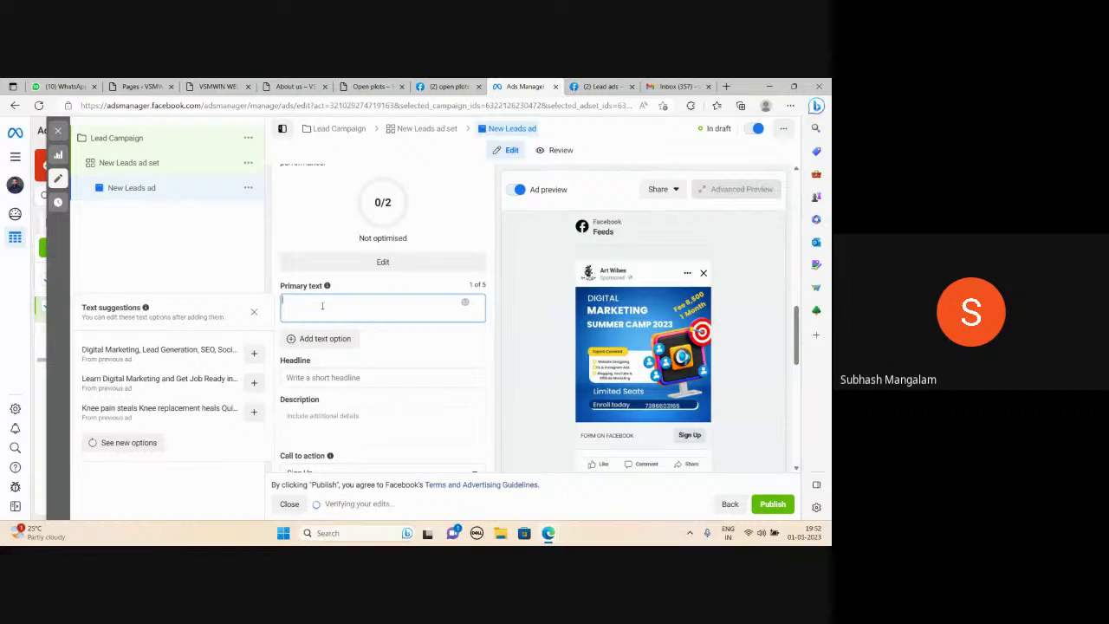
text(Buy Open Pl)
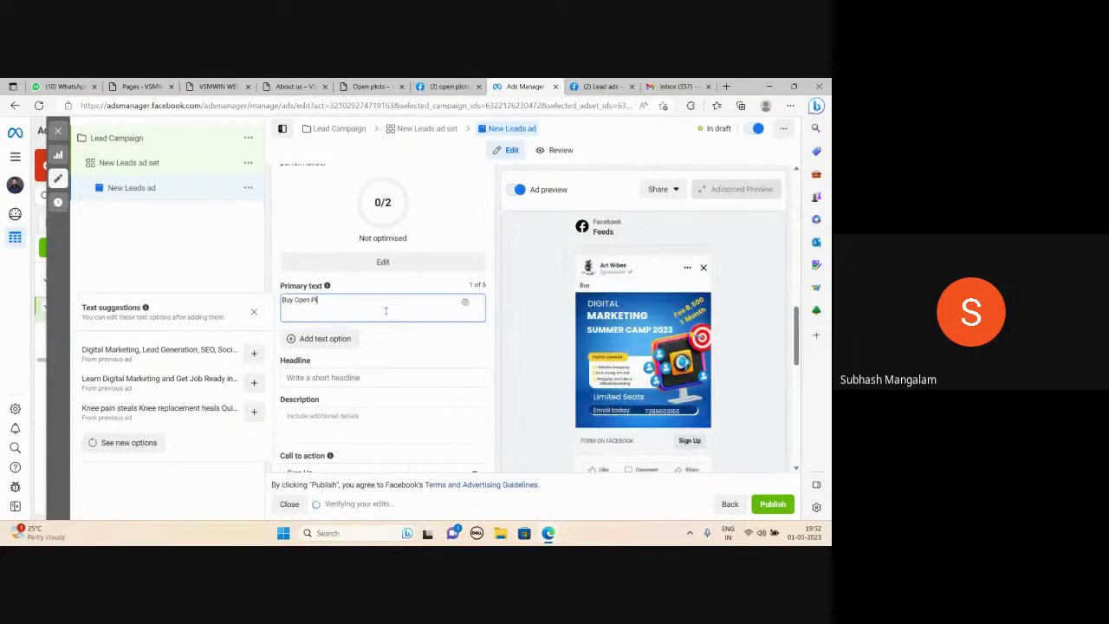
text(ots at Affordable Price. Ben)
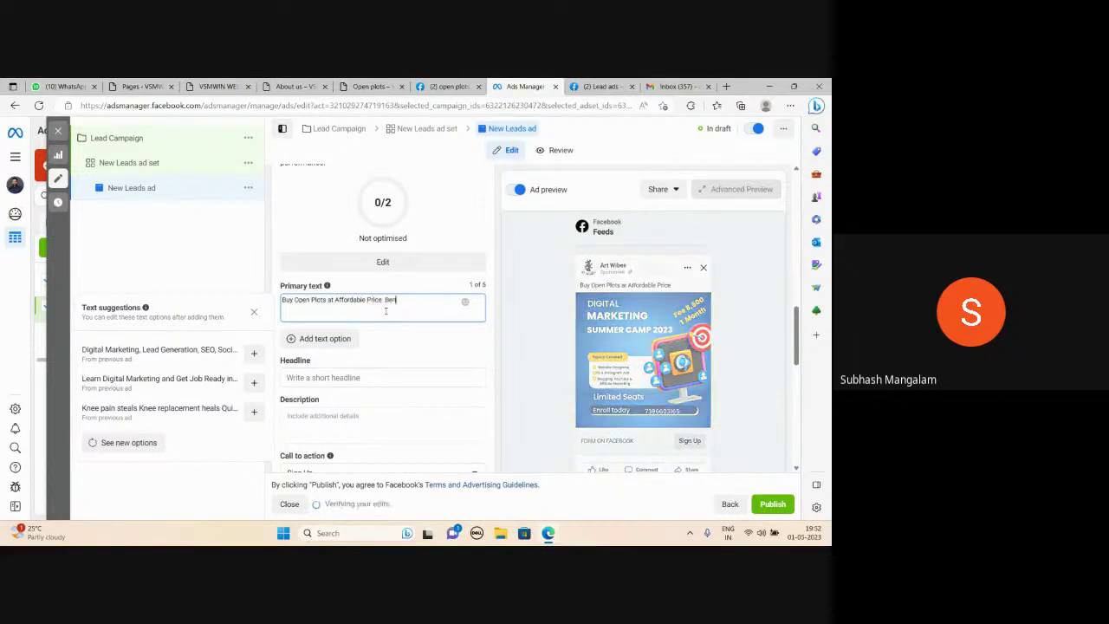
text(efits)
key(Return)
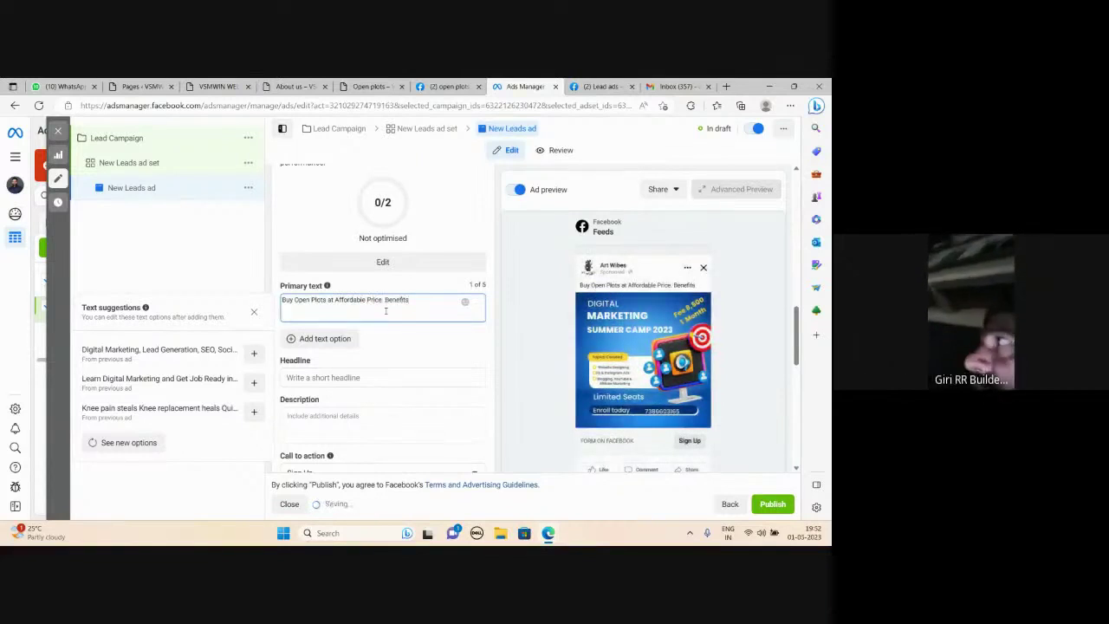
Add an empty numbered list from 1. to 10. below the opening line of the primary text, one number per line.
text(1)
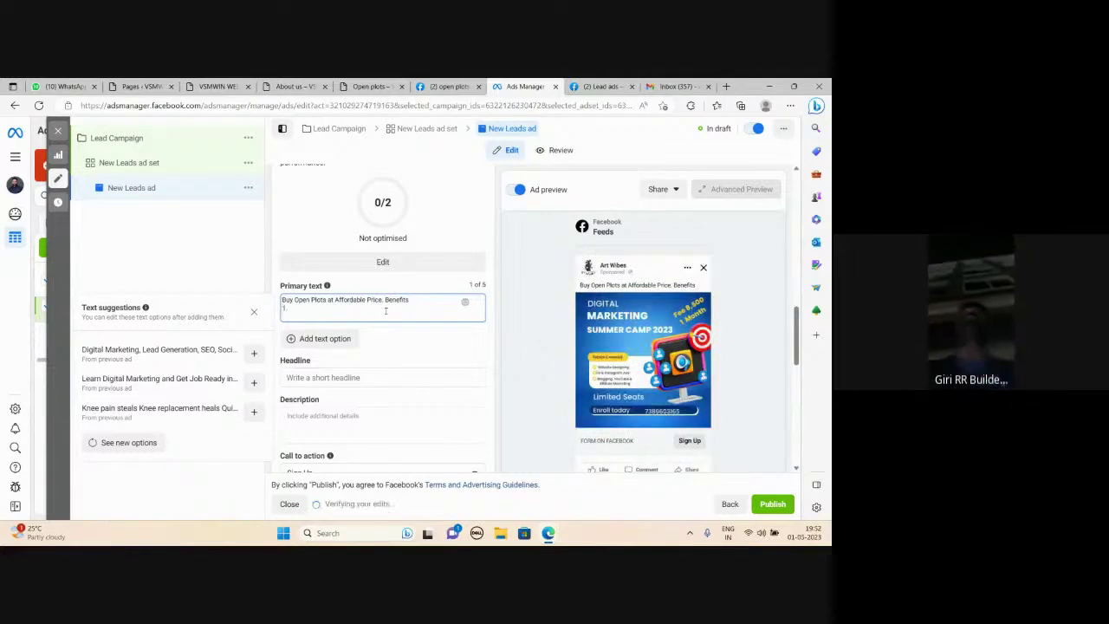
key(Return)
text(2.)
key(Return)
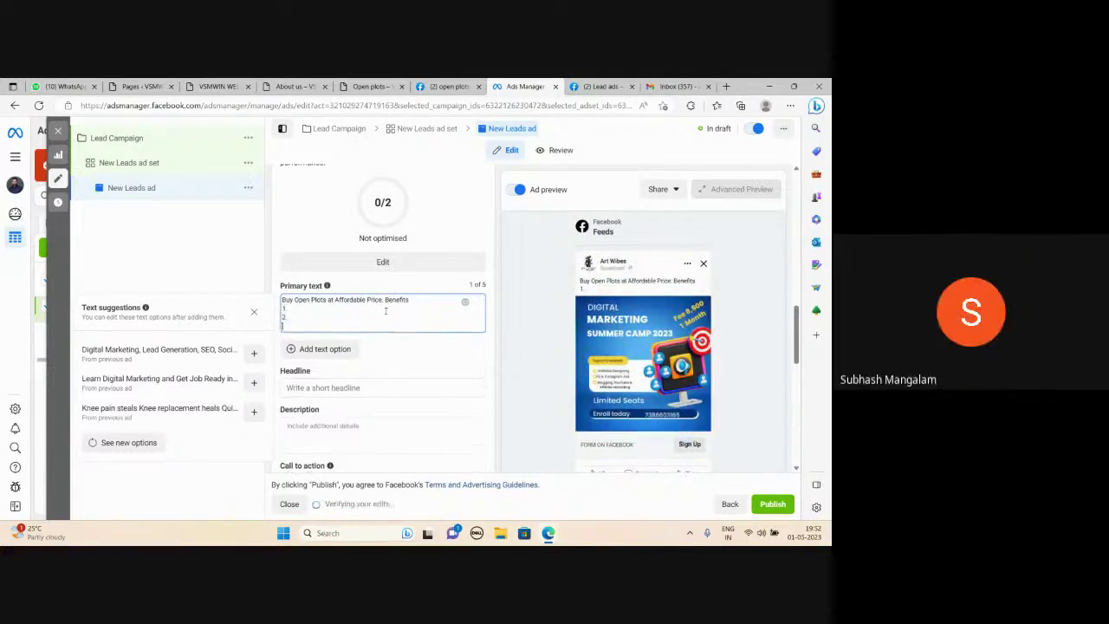
text(3.)
key(Return)
text(4.)
key(Return)
text(5.)
key(Return)
text(6.)
key(Return)
text(7.)
key(Return)
text(8.)
key(Return)
text(9.)
key(Return)
text(10)
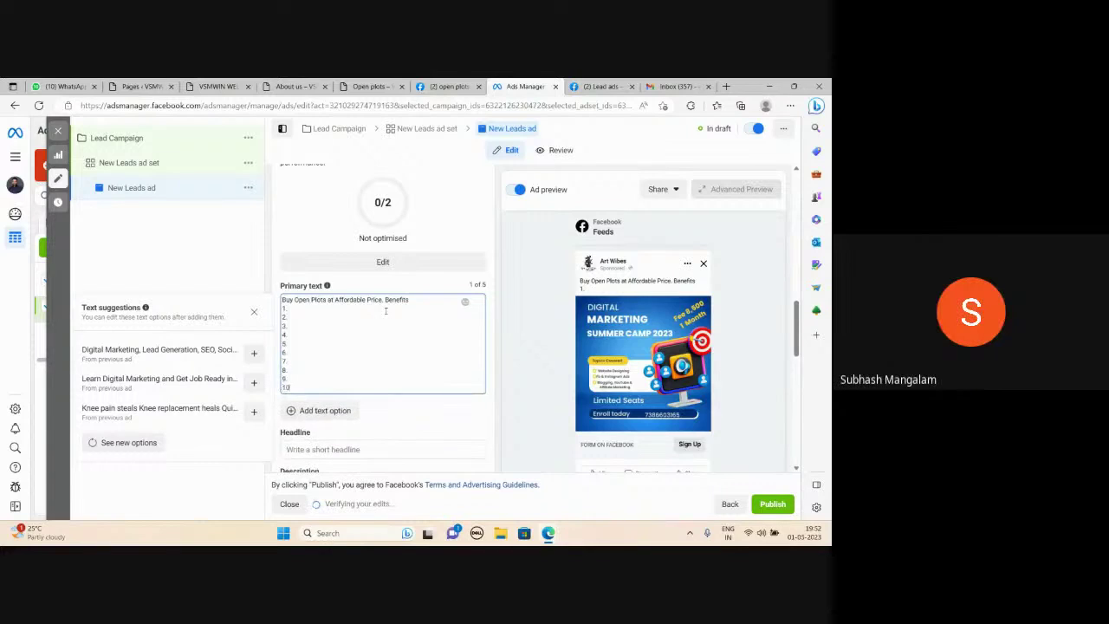
text(.)
key(Return)
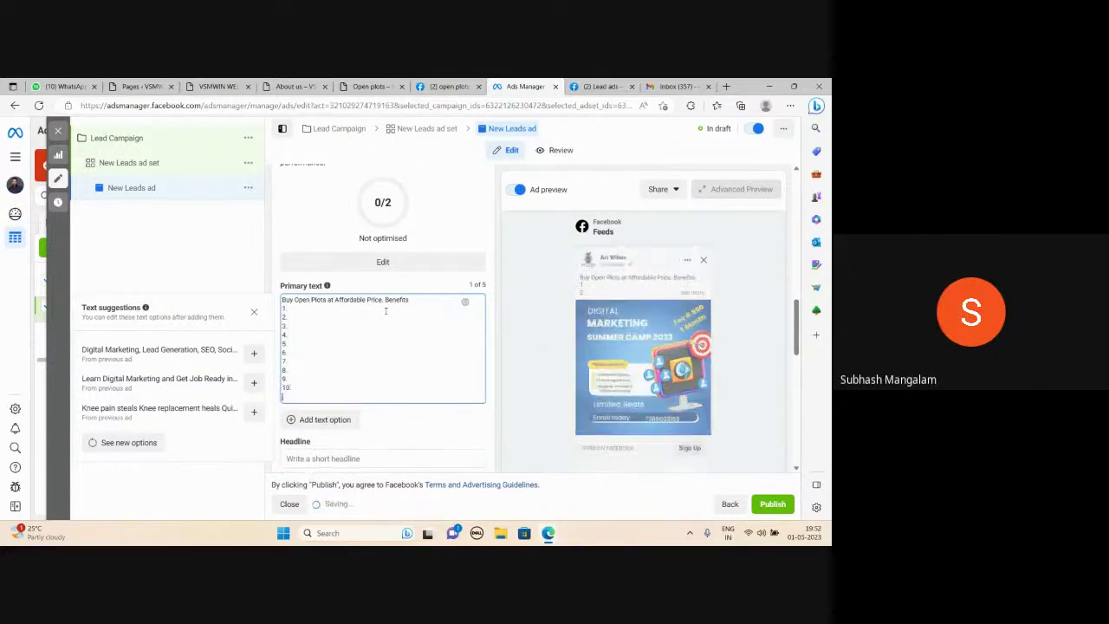
Set the ad's headline to "Limited Plots" and its description to "Buy Today".
scroll(385, 359, down, 1)
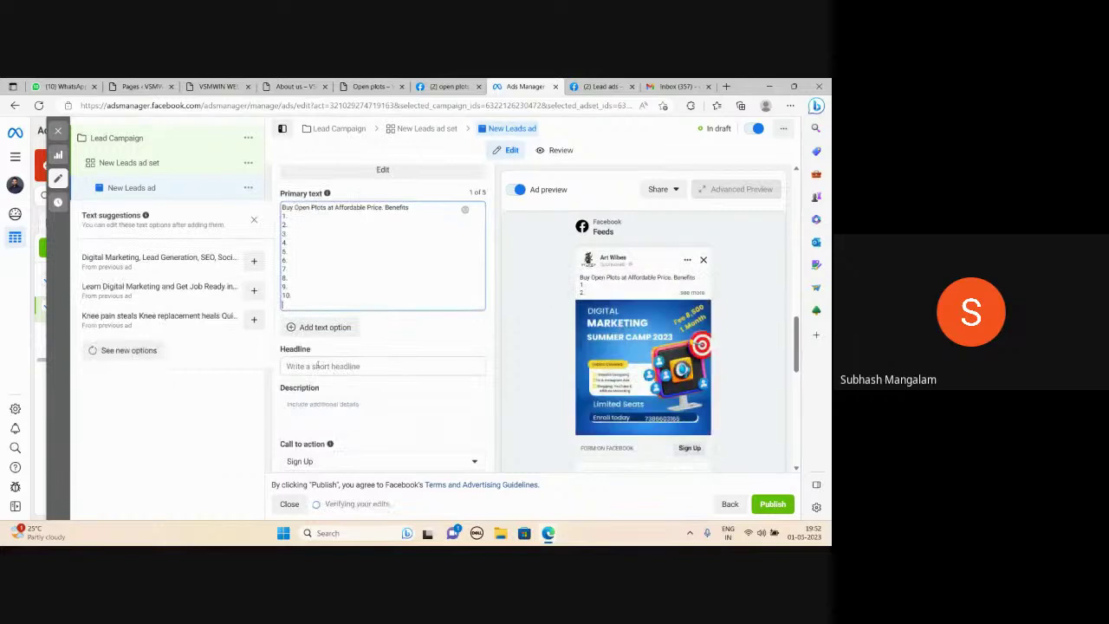
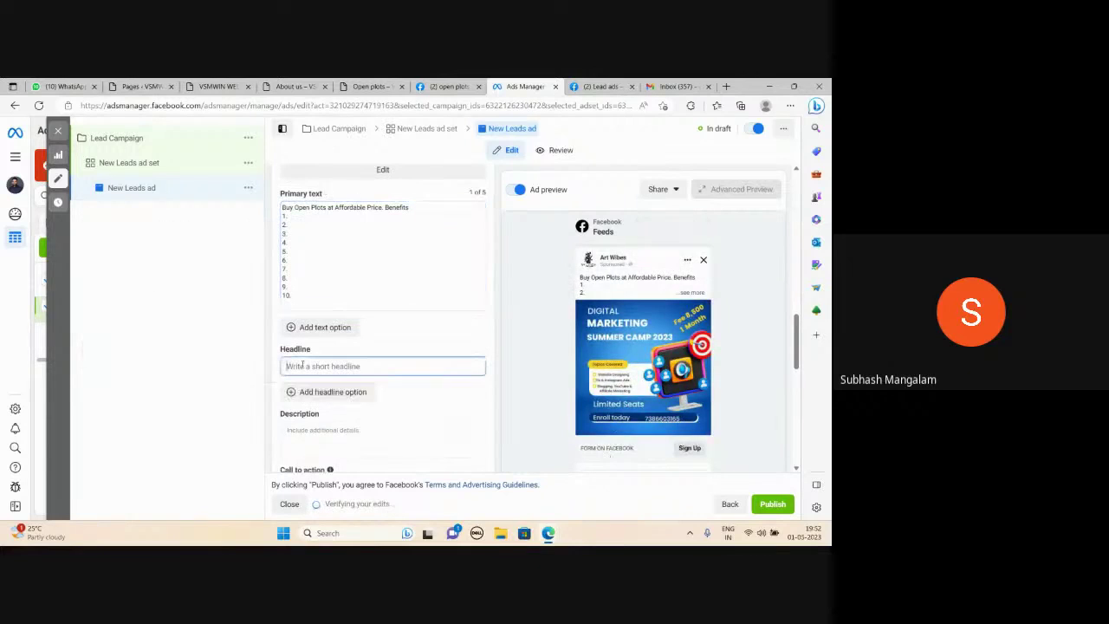
text(Limited PLots)
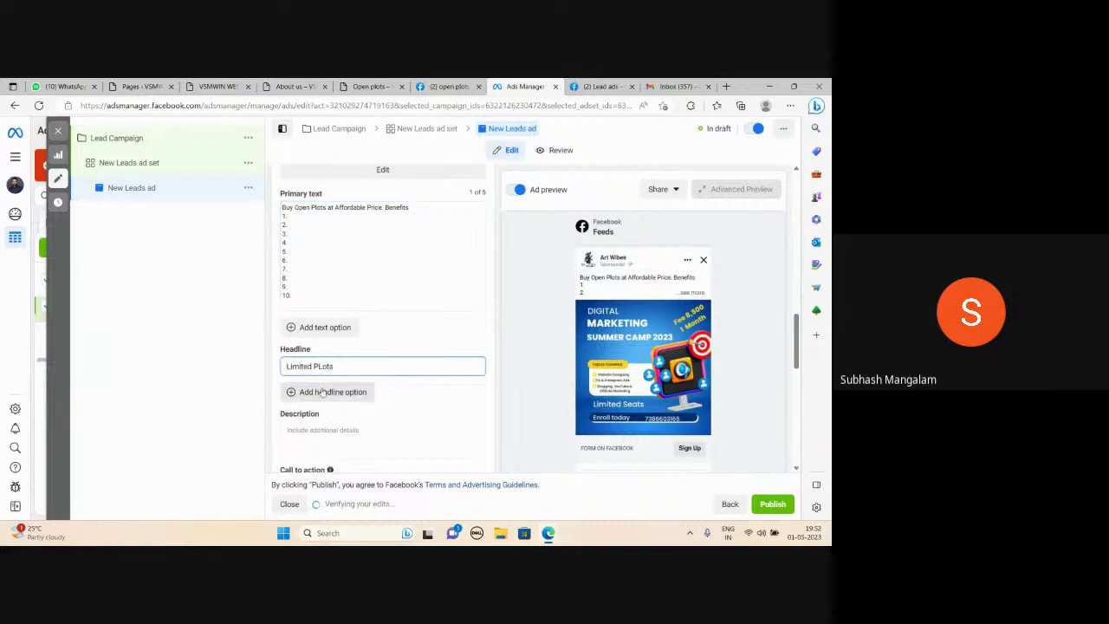
right_click(320, 366)
click(320, 367)
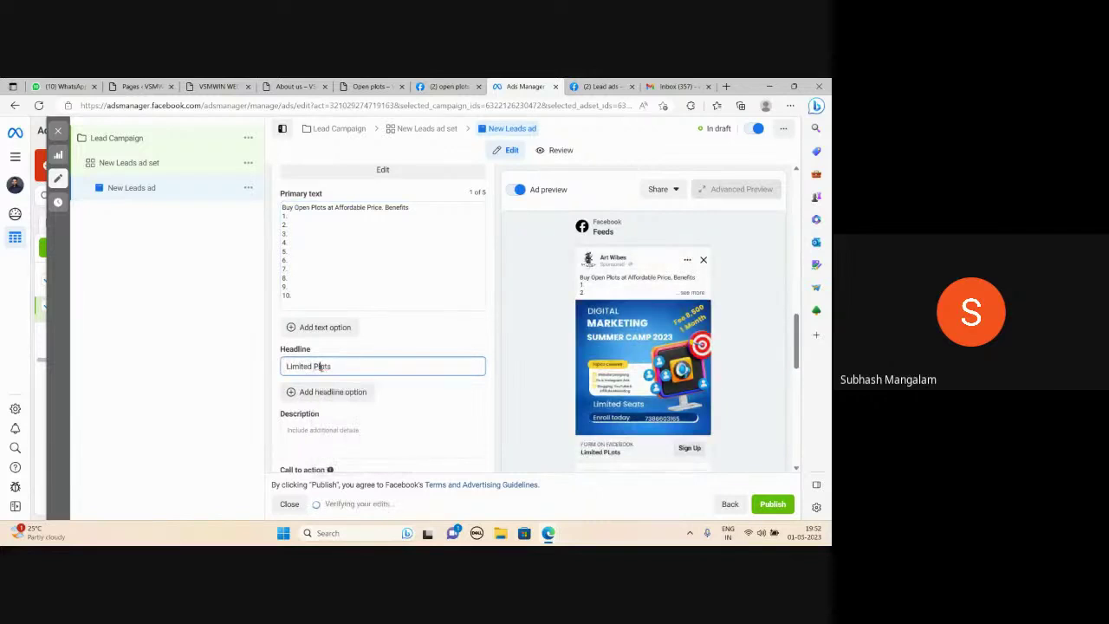
click(321, 437)
text(Buy Today)
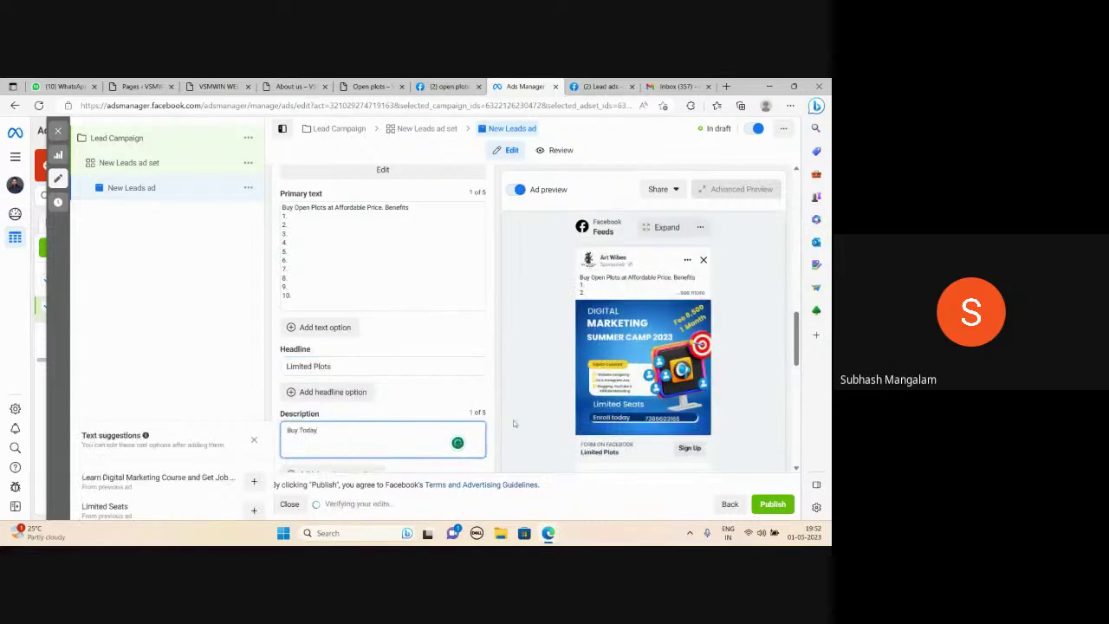
click(528, 394)
Set the ad's call to action to Get Quote and expand the full primary text in the ad preview.
scroll(528, 395, down, 1)
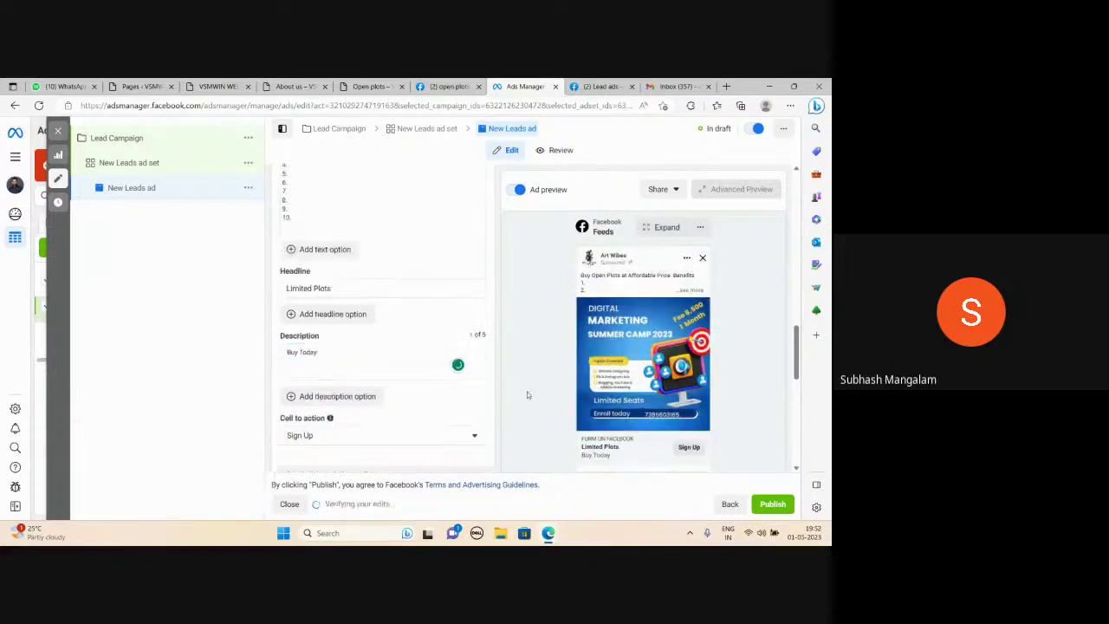
scroll(527, 395, down, 1)
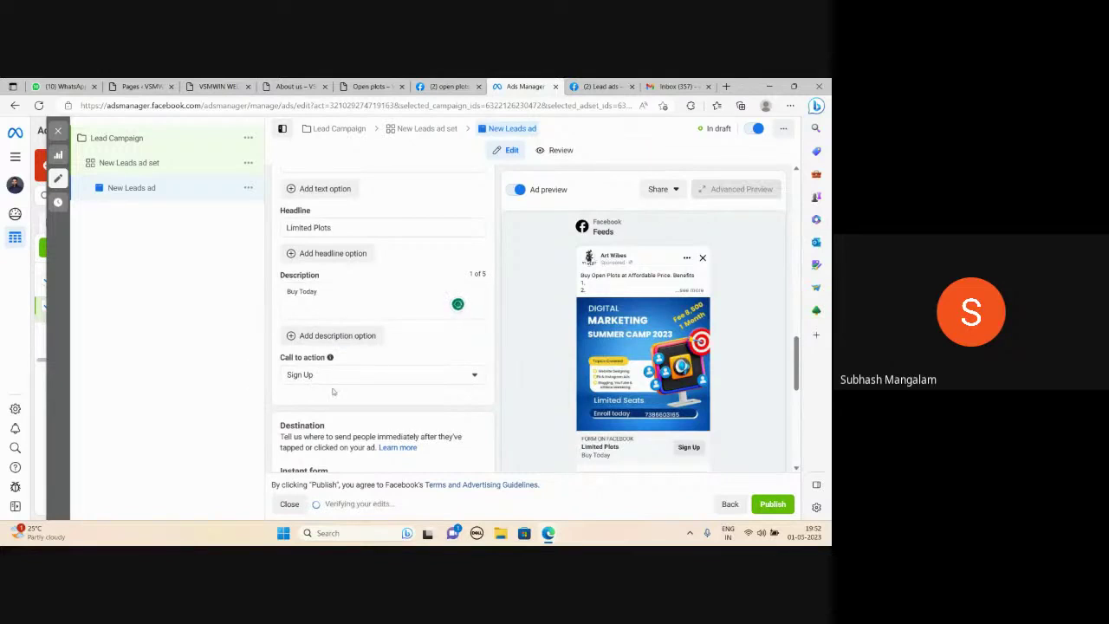
click(474, 376)
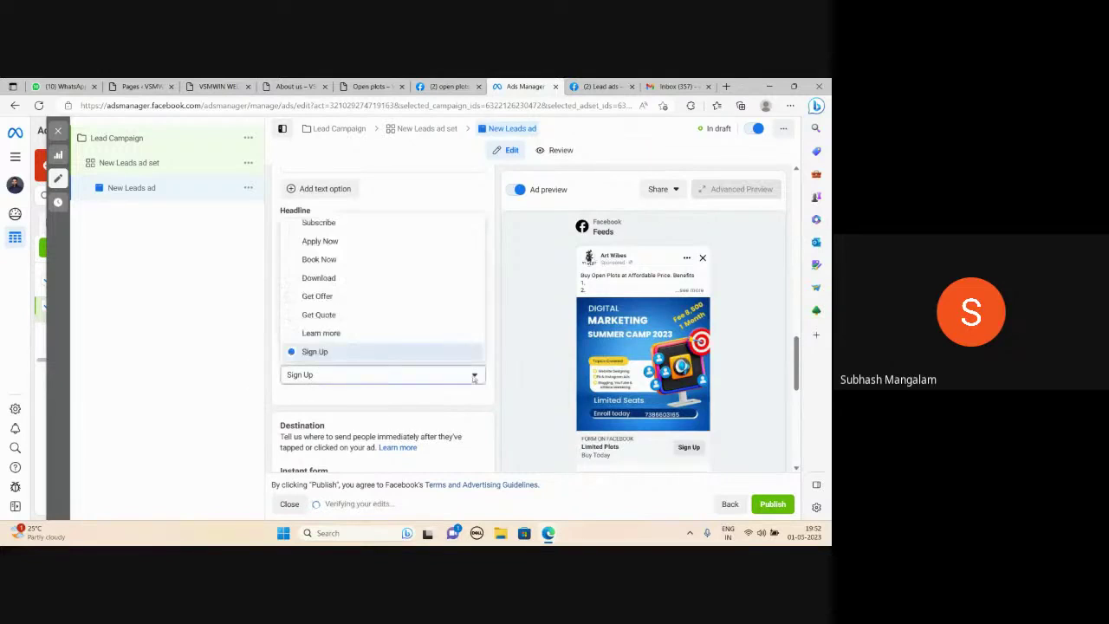
click(297, 319)
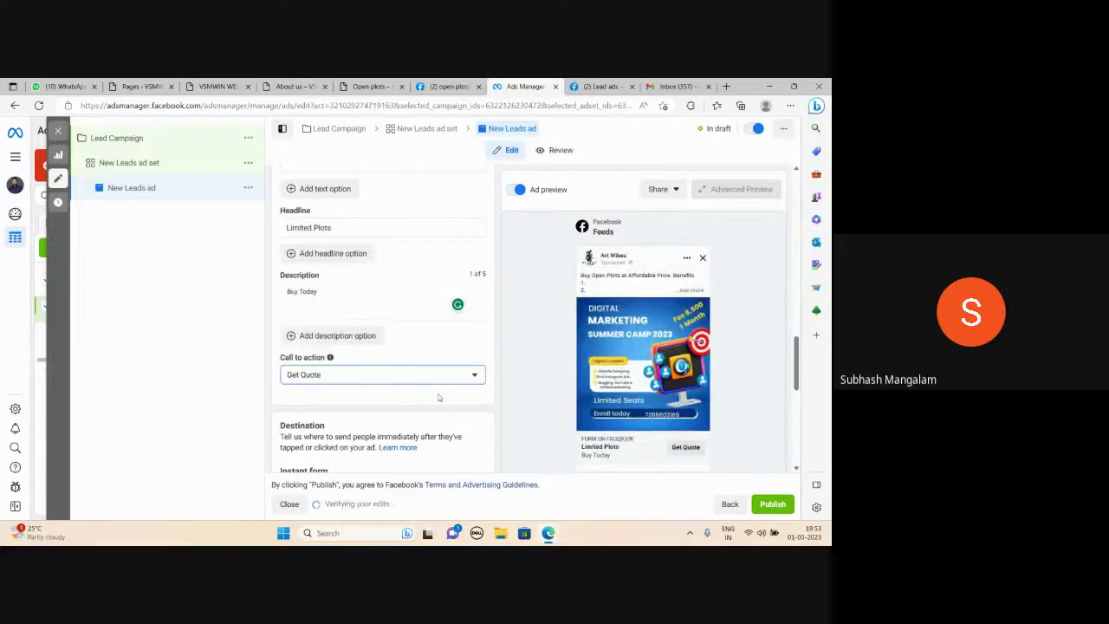
mouse_move(621, 374)
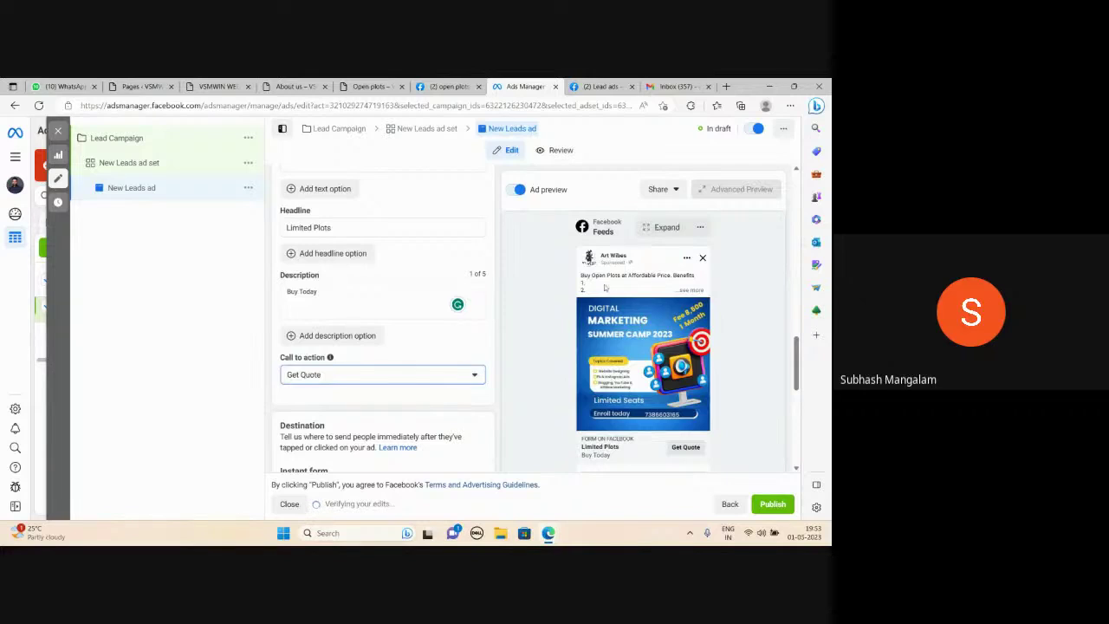
click(694, 291)
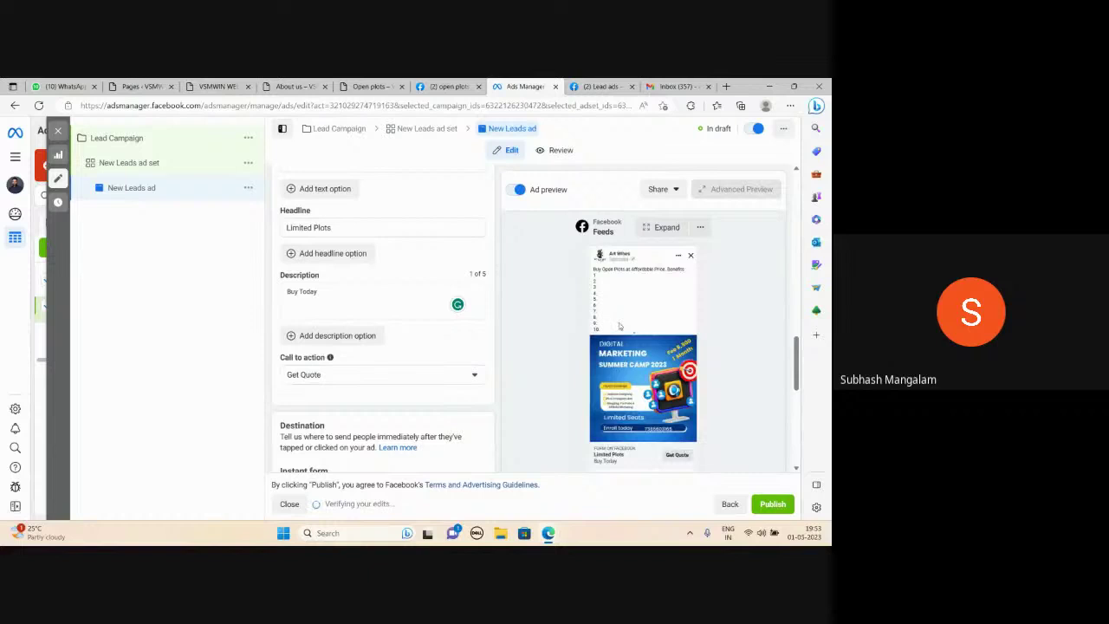
Create a new instant form for the ad and name it "First Form".
scroll(471, 332, down, 3)
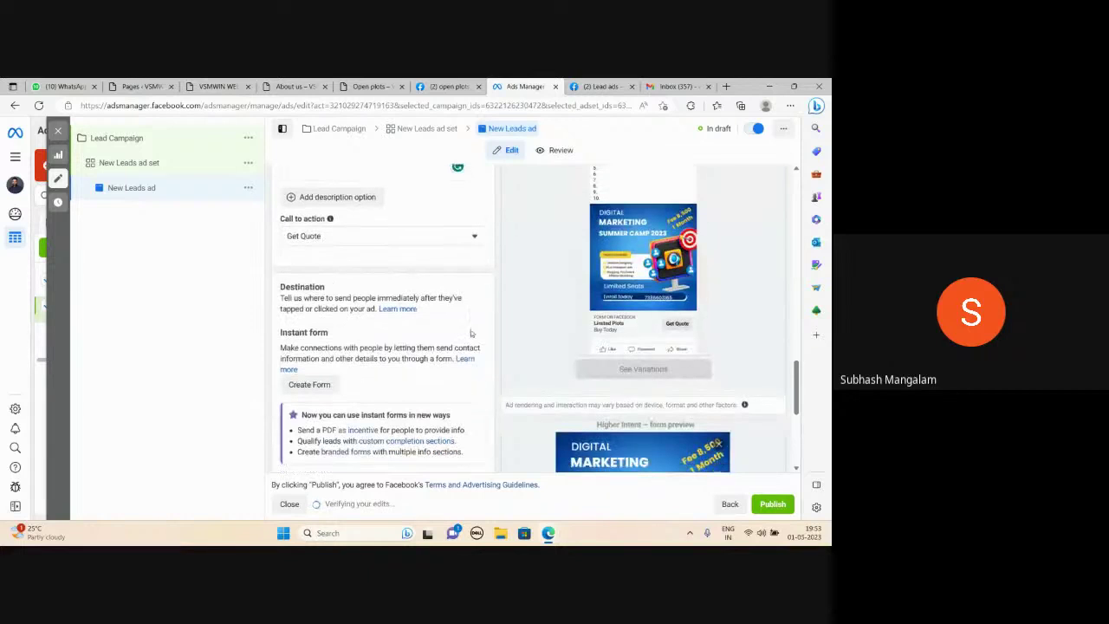
scroll(388, 286, up, 3)
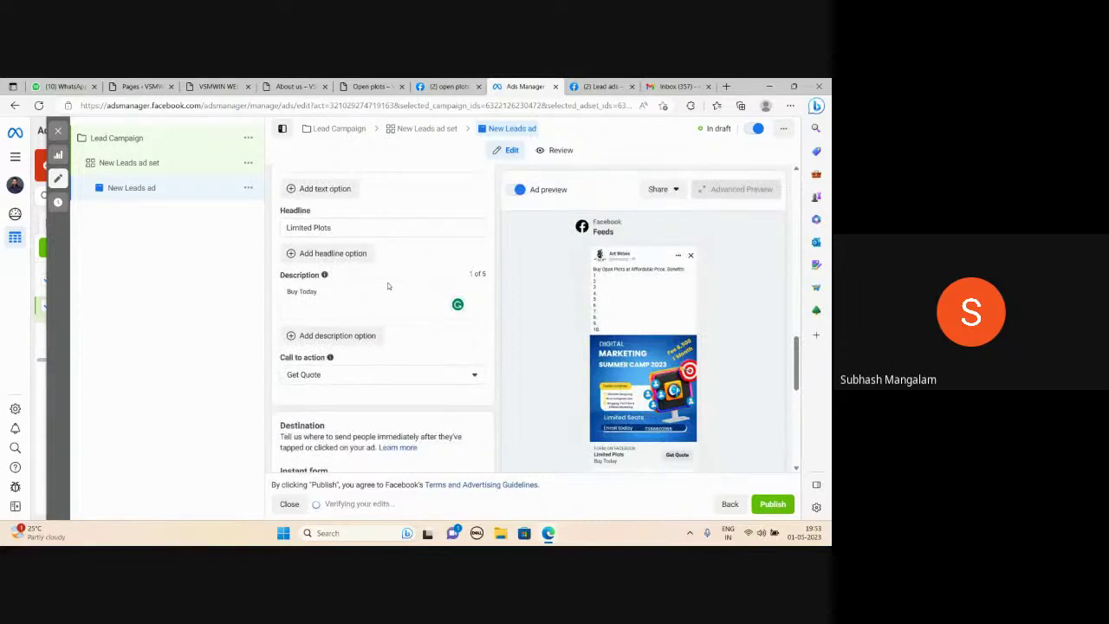
scroll(387, 286, down, 3)
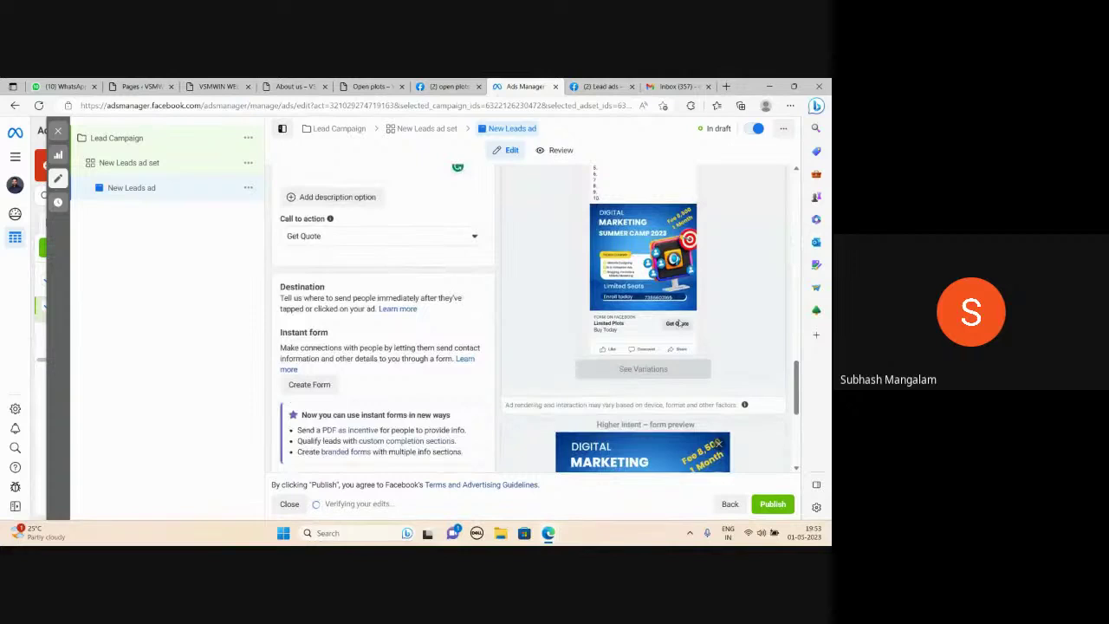
scroll(478, 264, down, 1)
scroll(479, 265, down, 1)
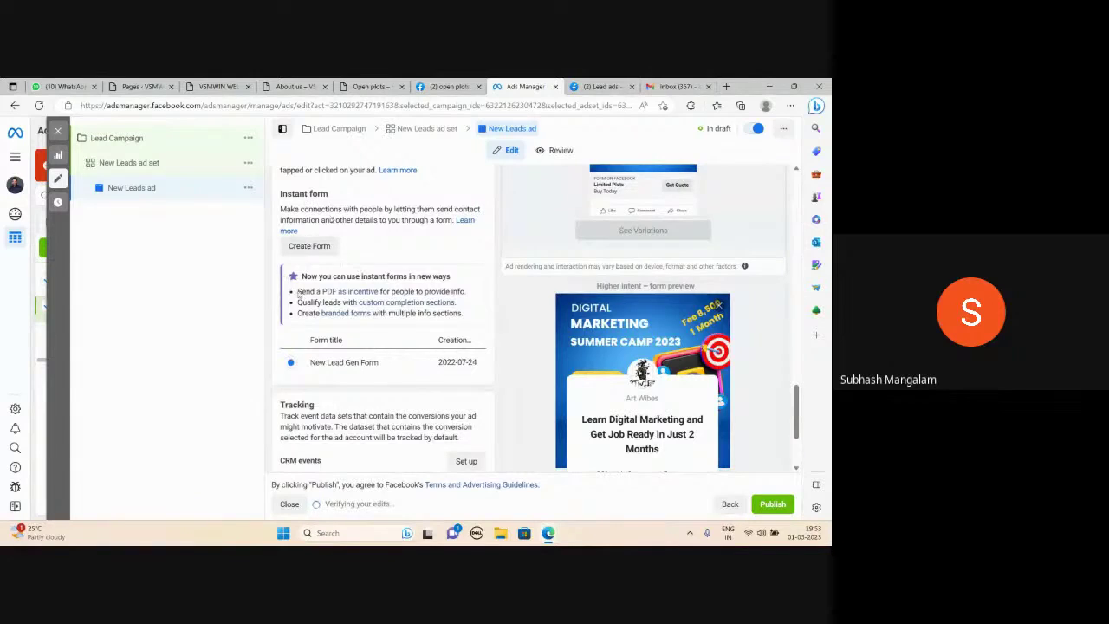
click(324, 250)
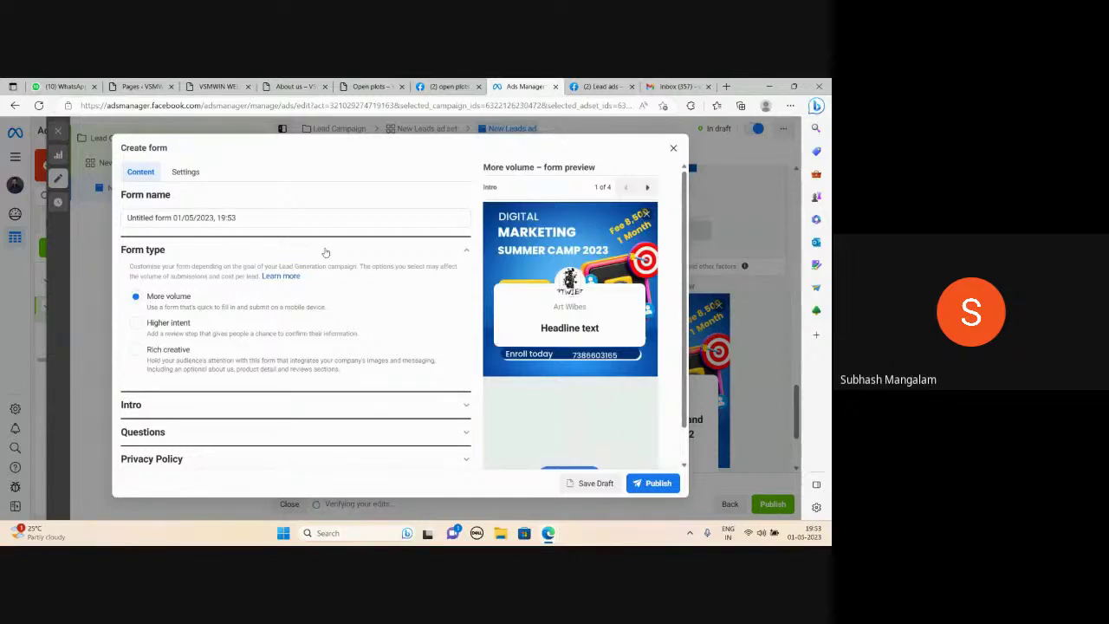
triple_click(241, 218)
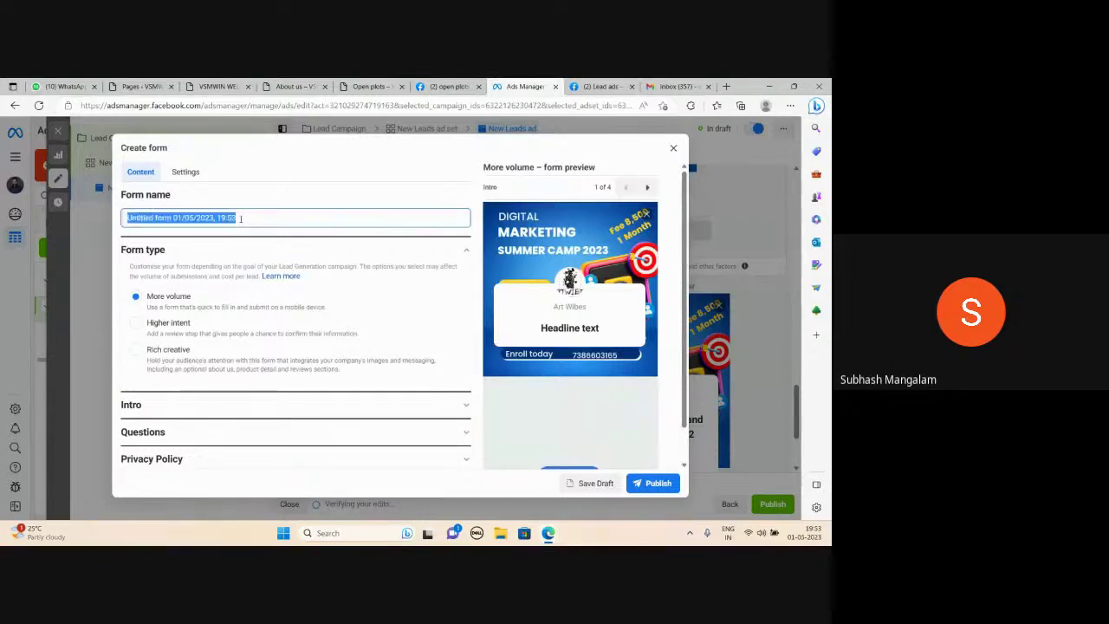
text(First)
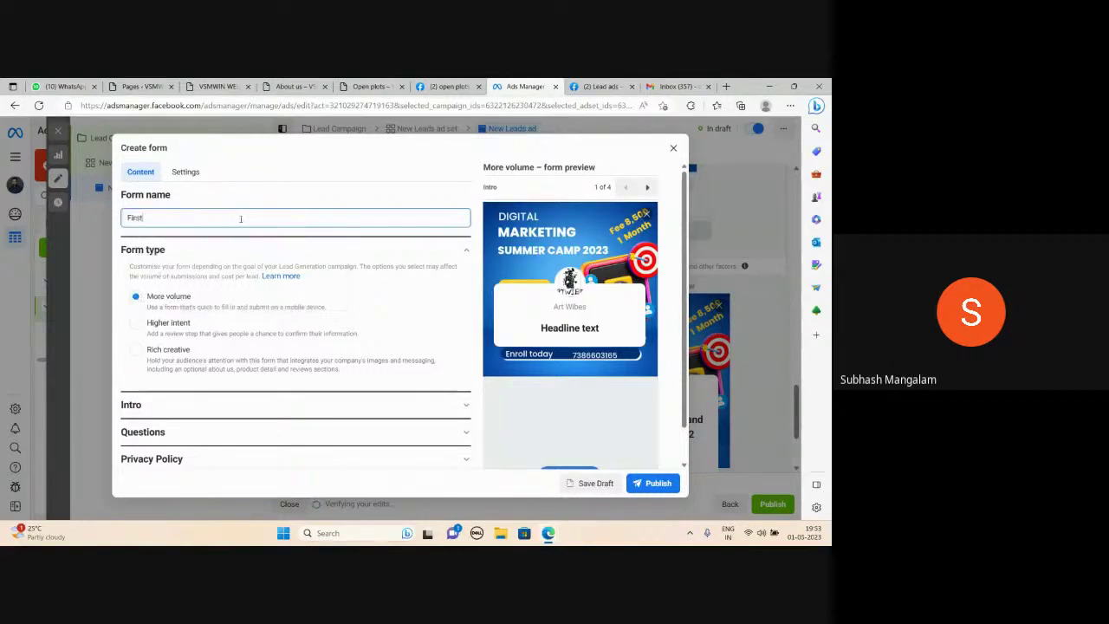
text( Form)
scroll(297, 295, down, 1)
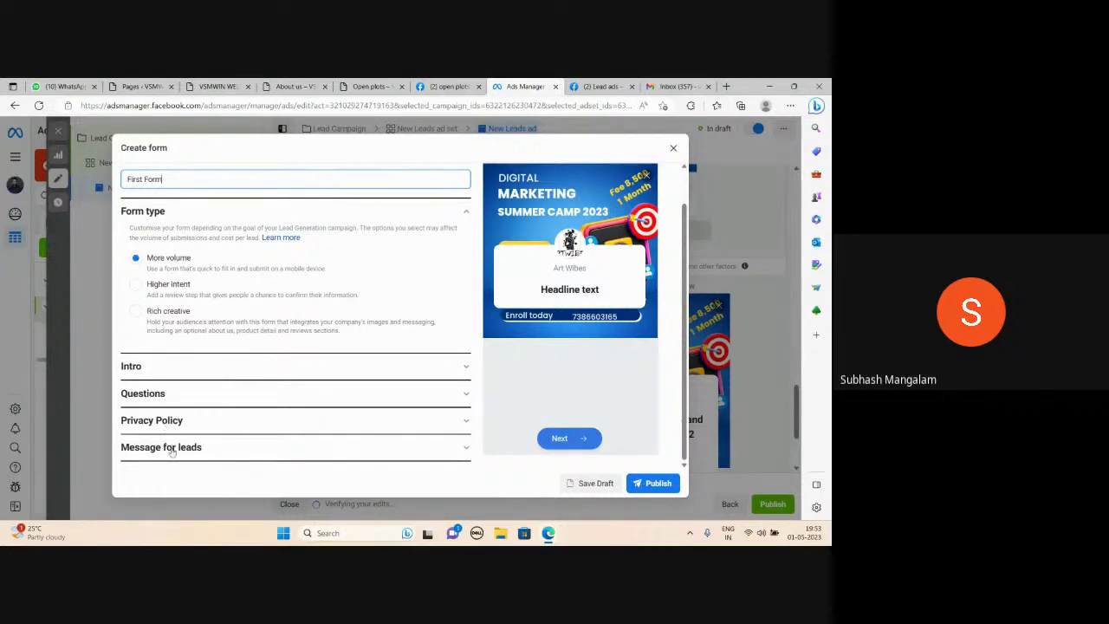
Set the headline of the form's intro greeting to "Buy Open PLots Near Srisailam Highway".
click(461, 367)
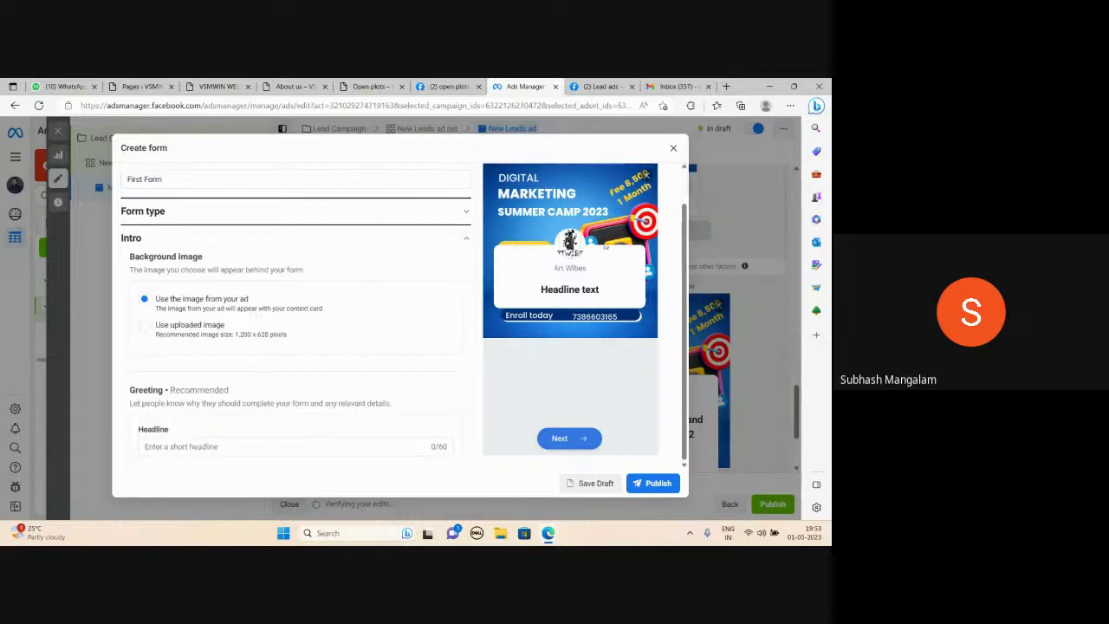
scroll(314, 306, down, 1)
click(191, 350)
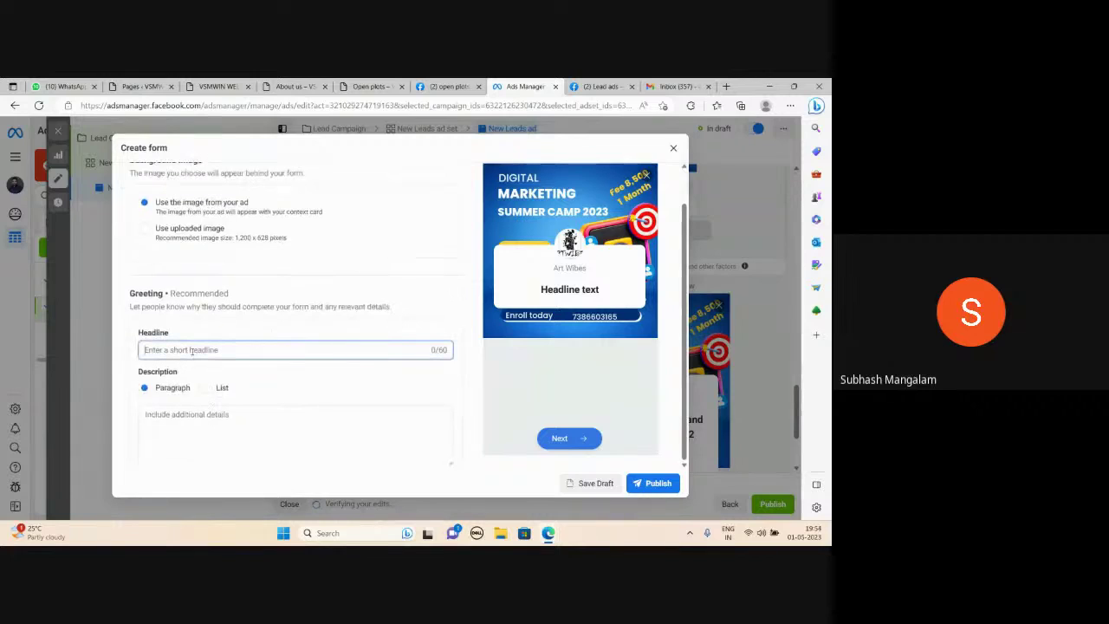
text(Buy)
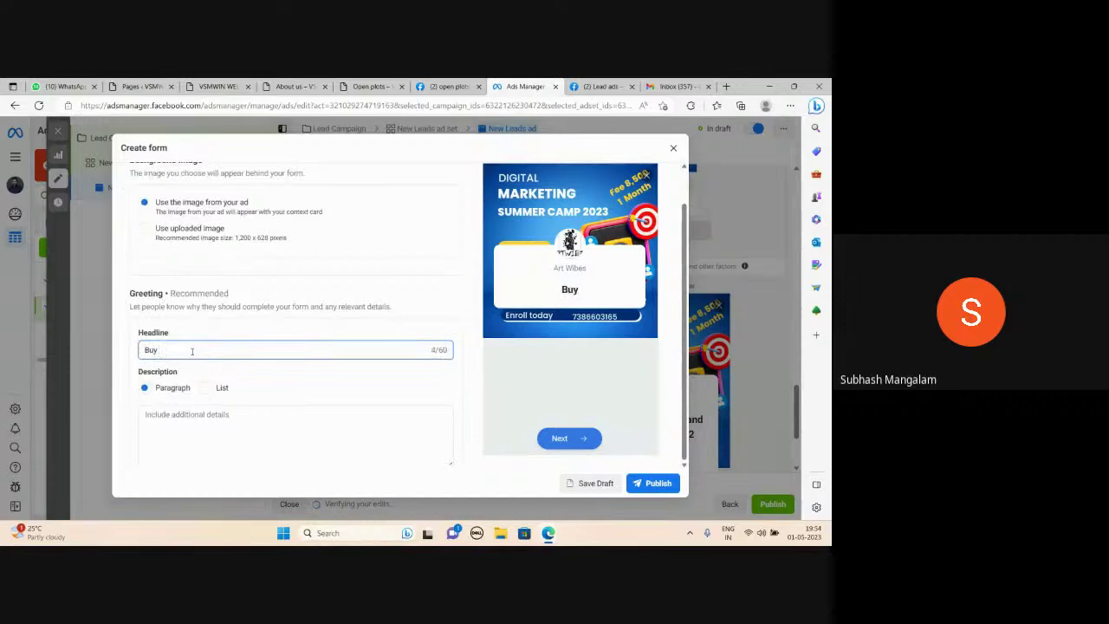
text( Open PLots)
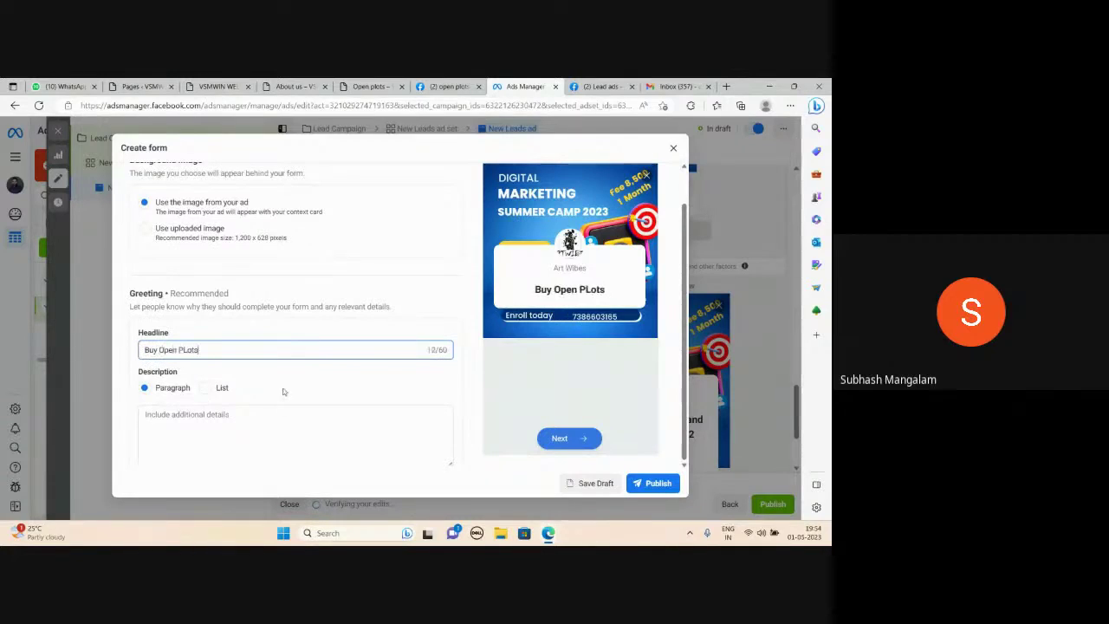
text( Near Sr)
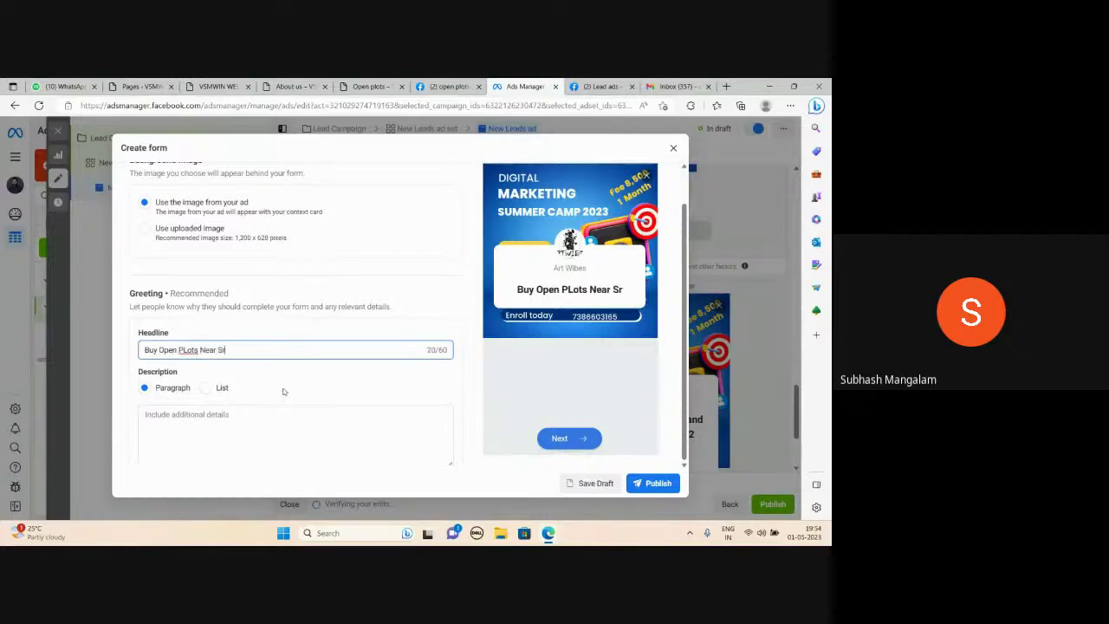
text(isailam Highway)
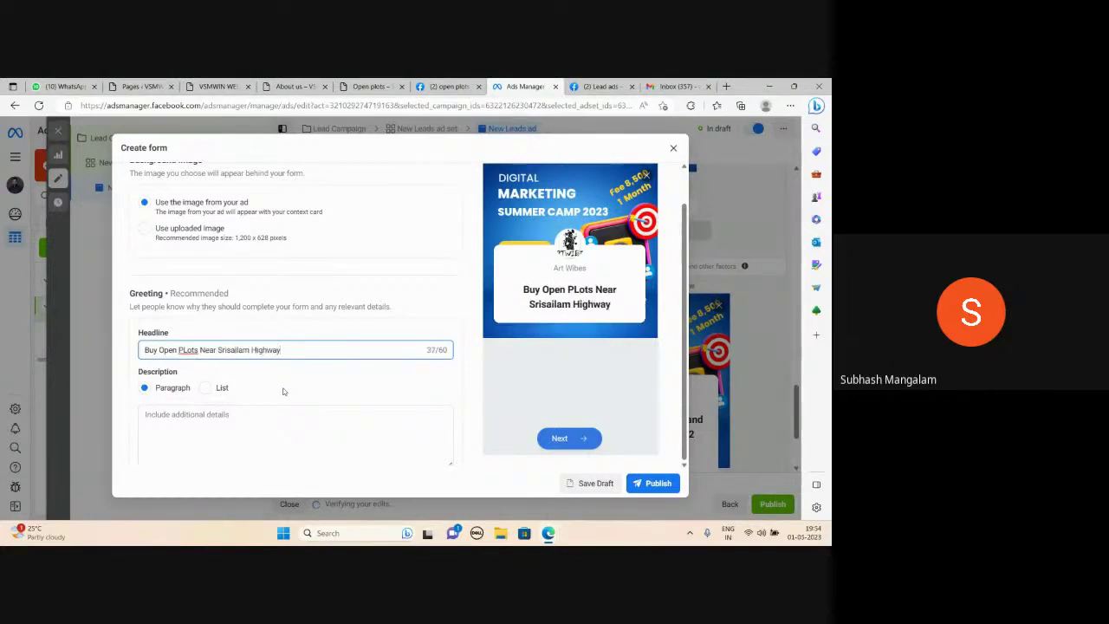
Enter "Affordable Open Plots Near Srisailam Highway" as the paragraph description of the form's greeting.
scroll(282, 391, down, 2)
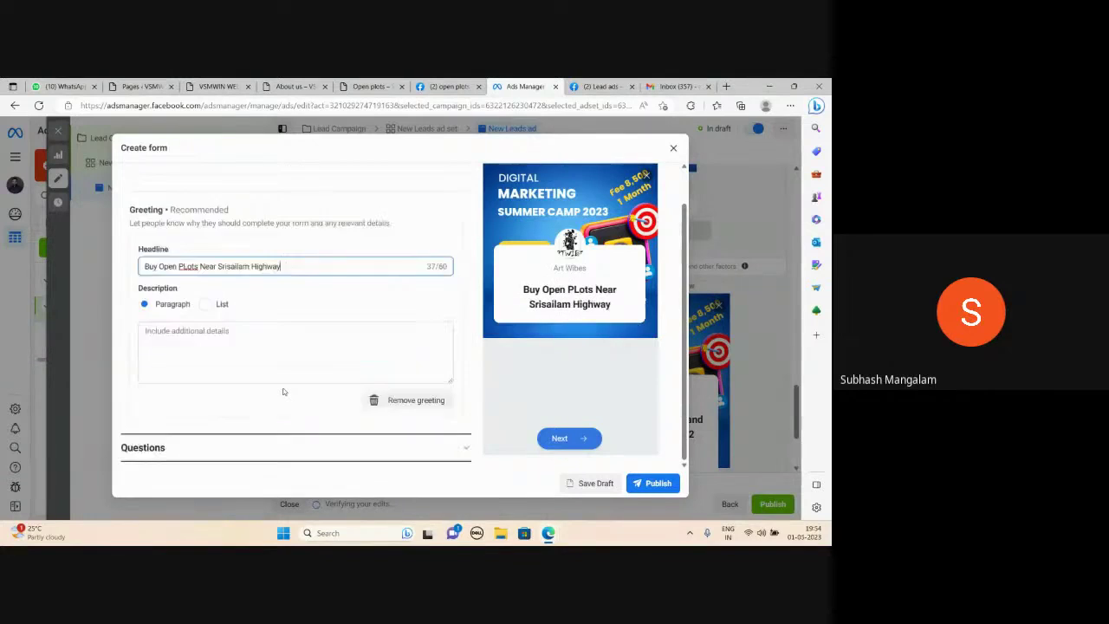
click(197, 330)
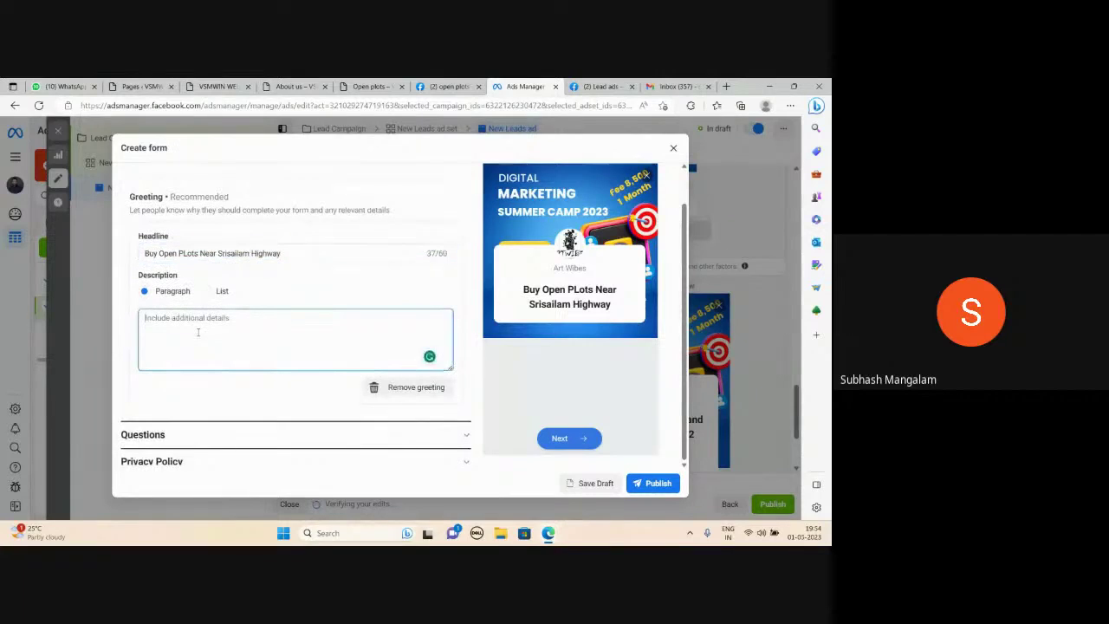
text(Affi)
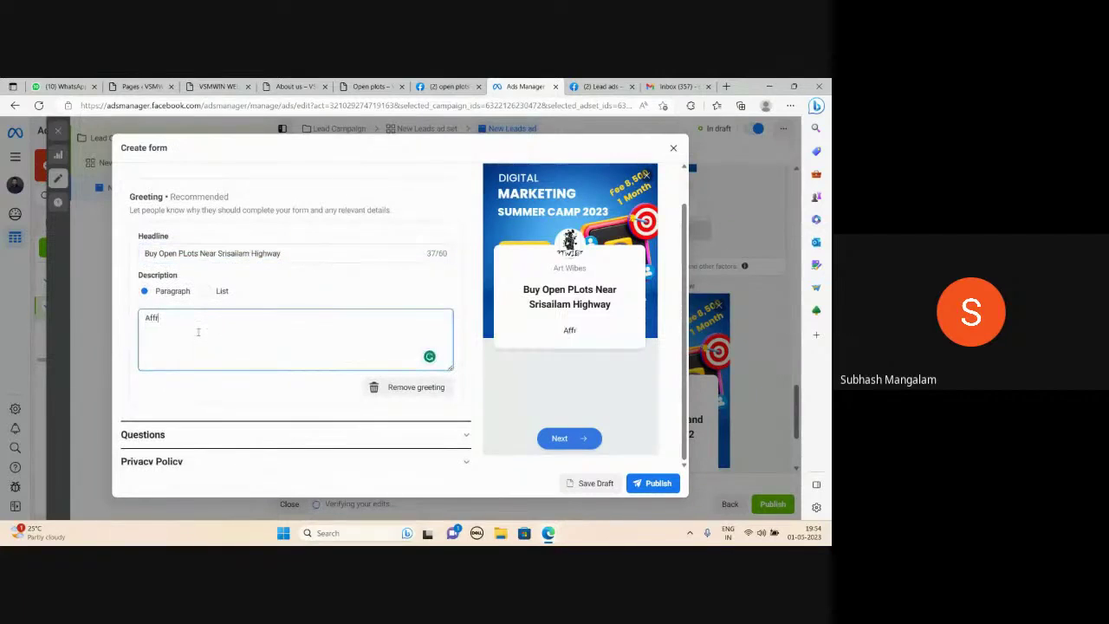
key(BackSpace)
text(ordable Open Plot)
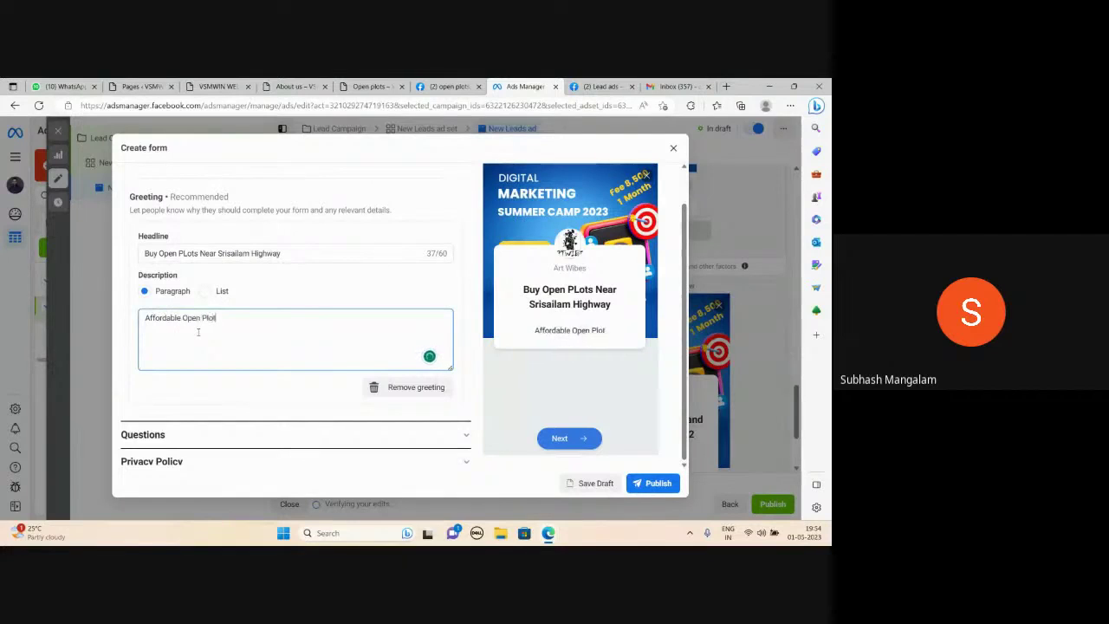
text(s Near Sri)
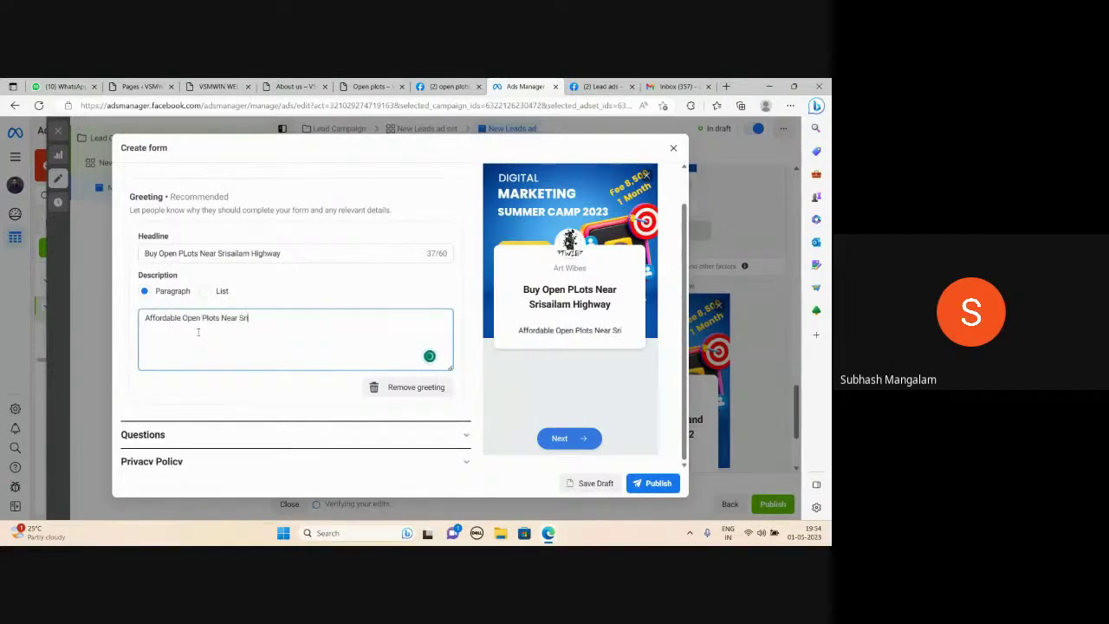
text(sailam H)
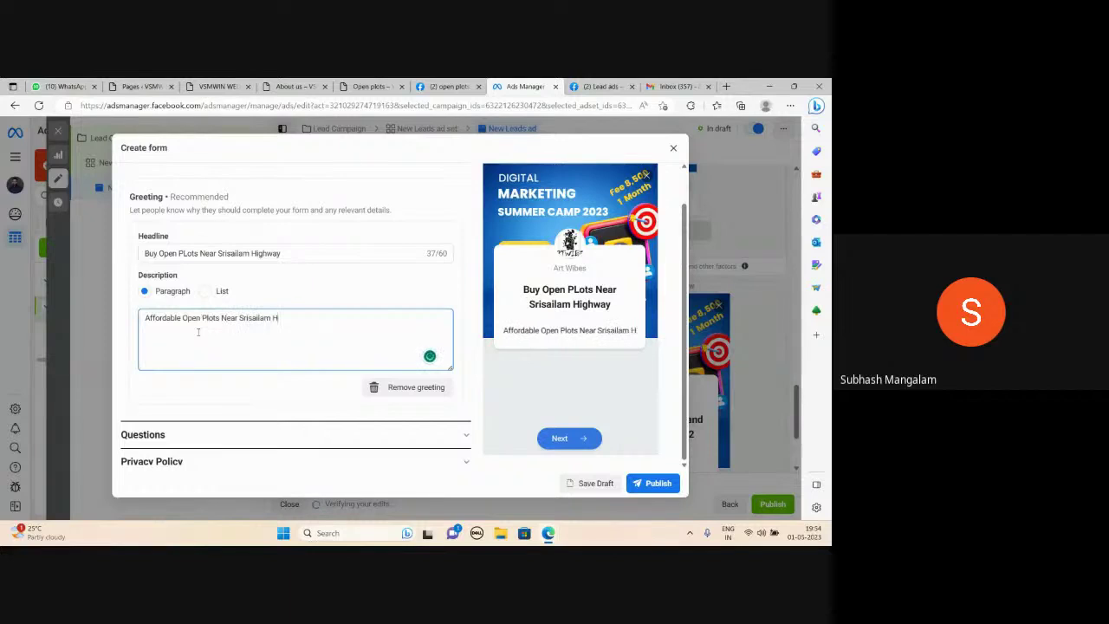
text(ighway)
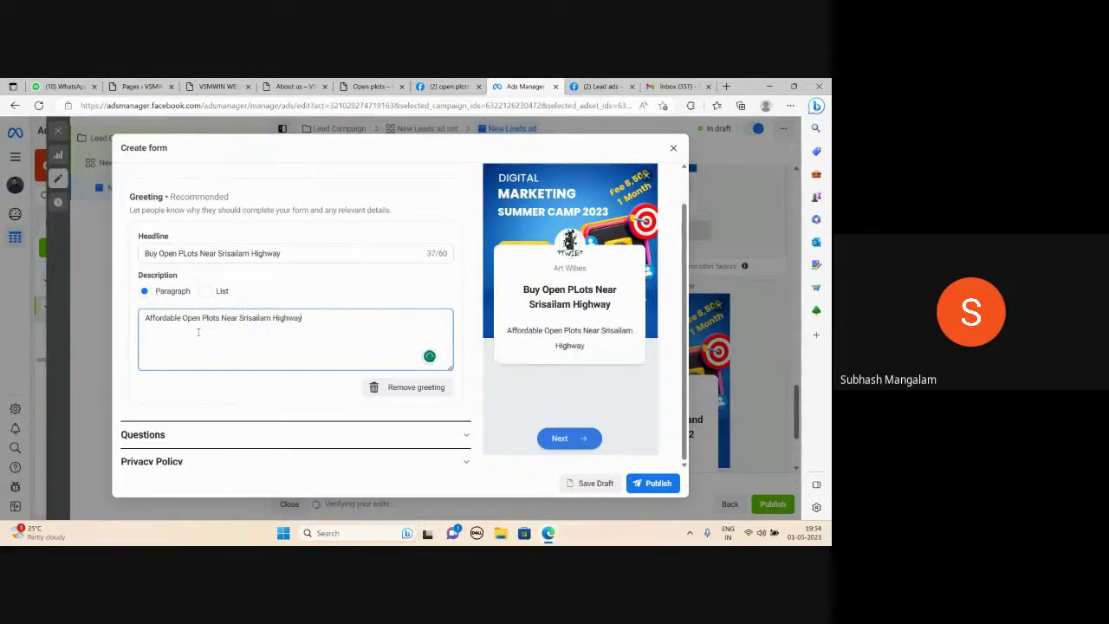
scroll(312, 342, down, 1)
scroll(312, 343, up, 3)
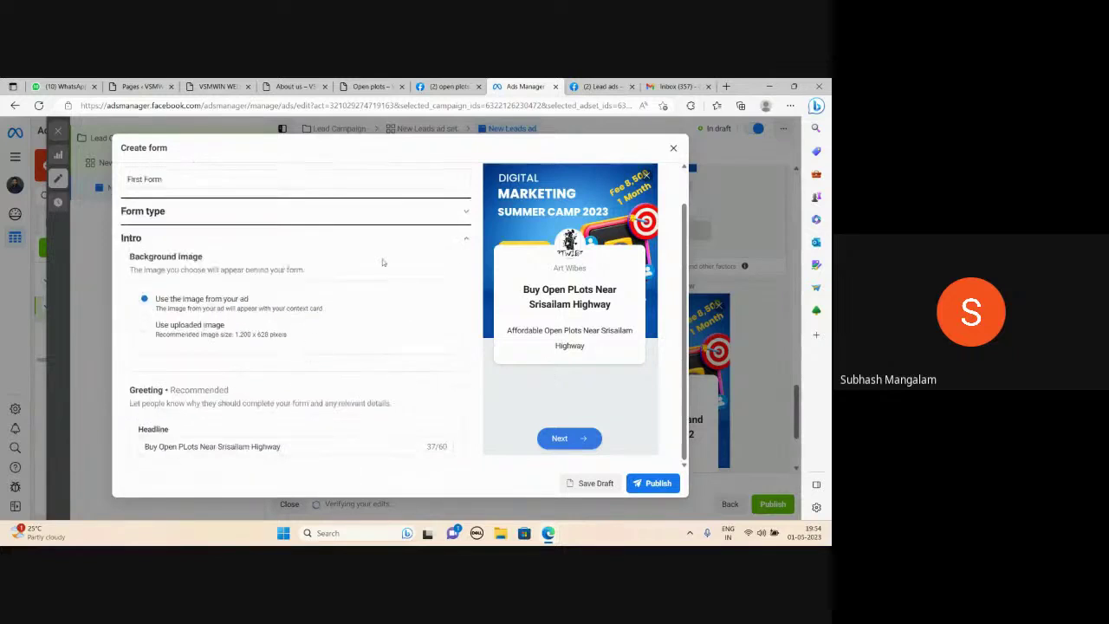
Collapse the intro, expand the form's questions section and review the custom question types available to add.
click(463, 244)
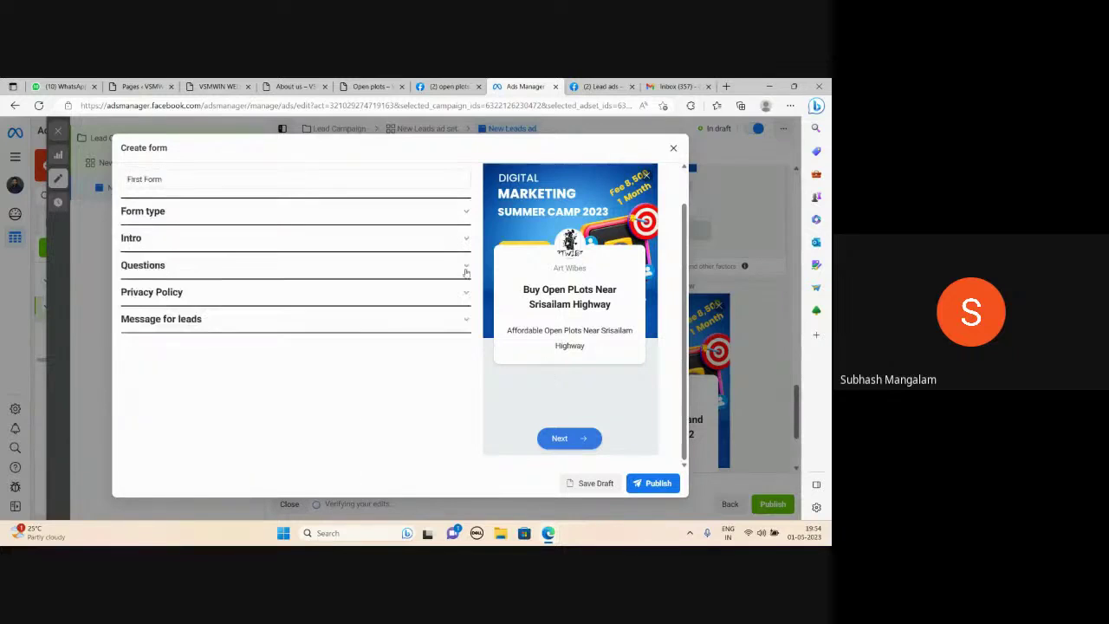
click(465, 267)
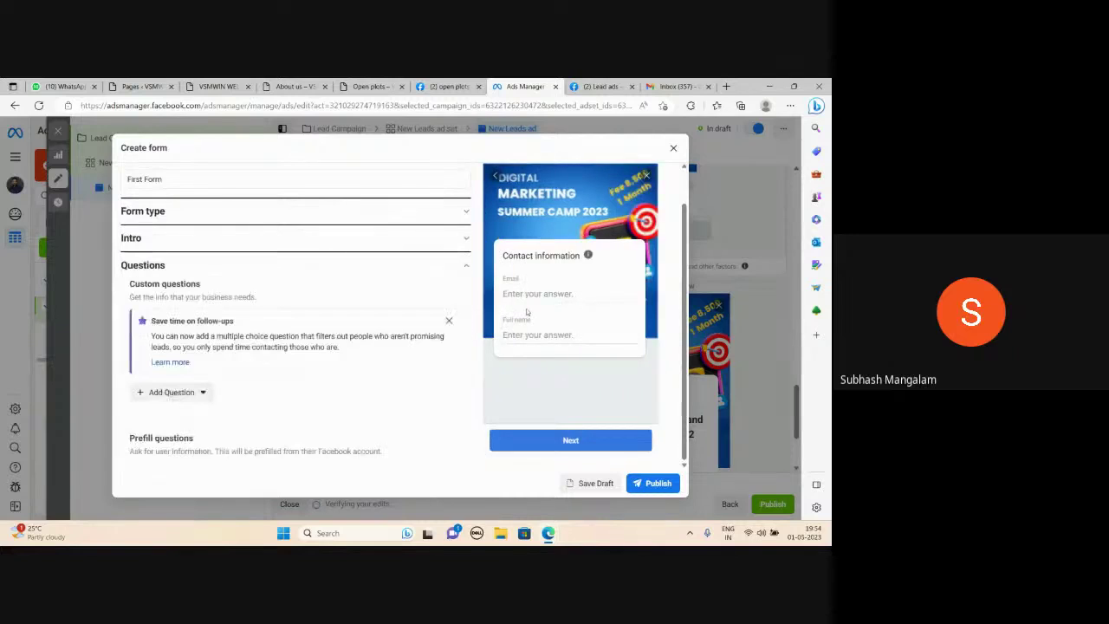
scroll(384, 350, down, 3)
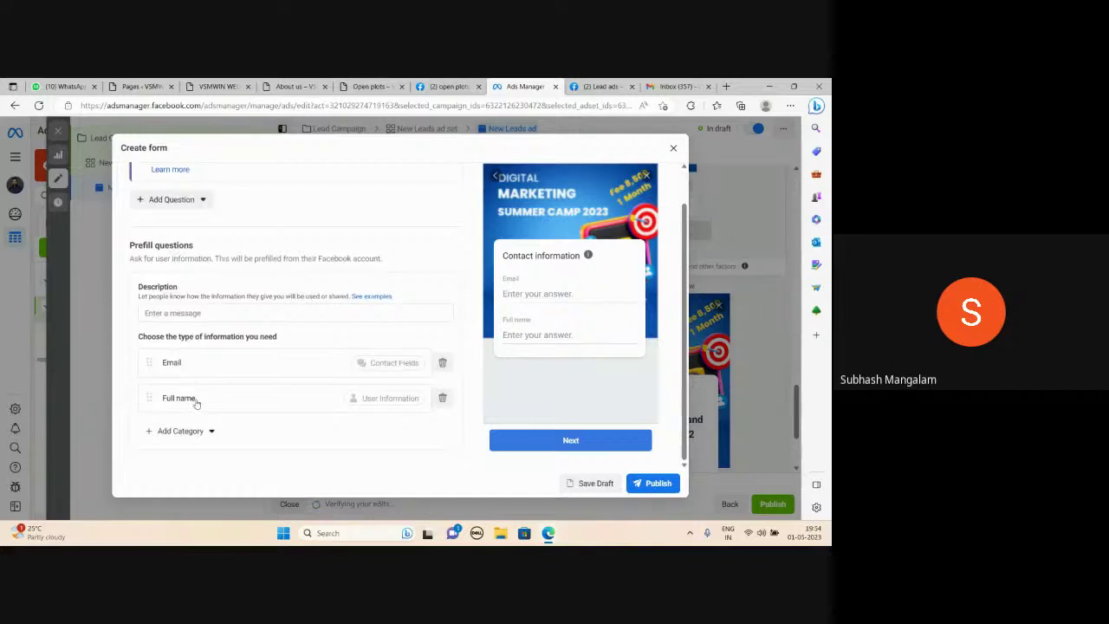
scroll(195, 402, up, 2)
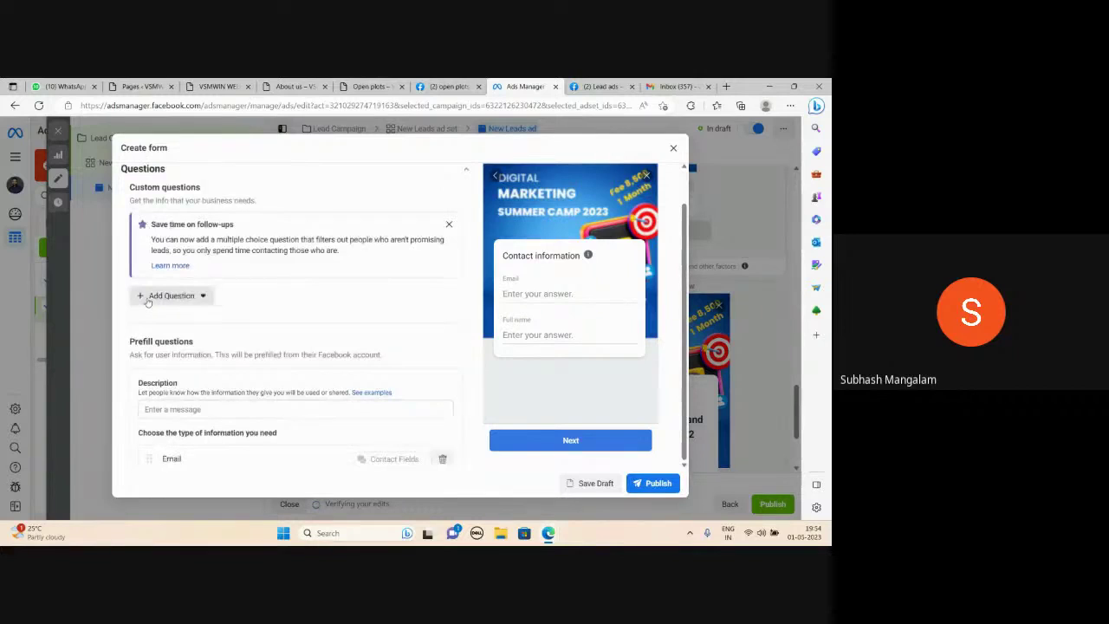
click(148, 299)
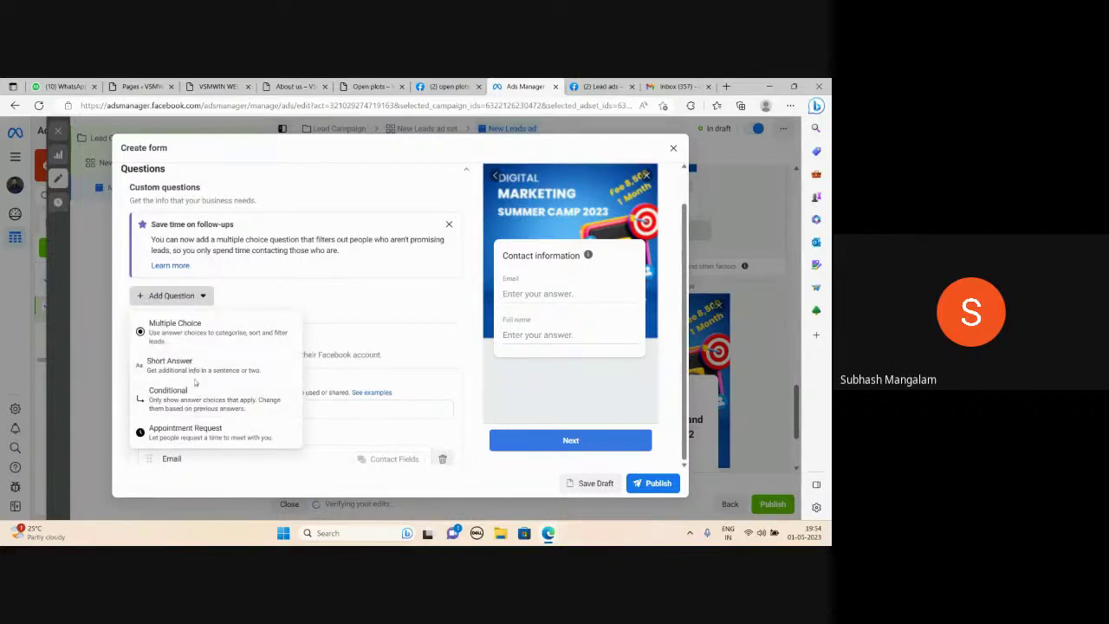
click(376, 302)
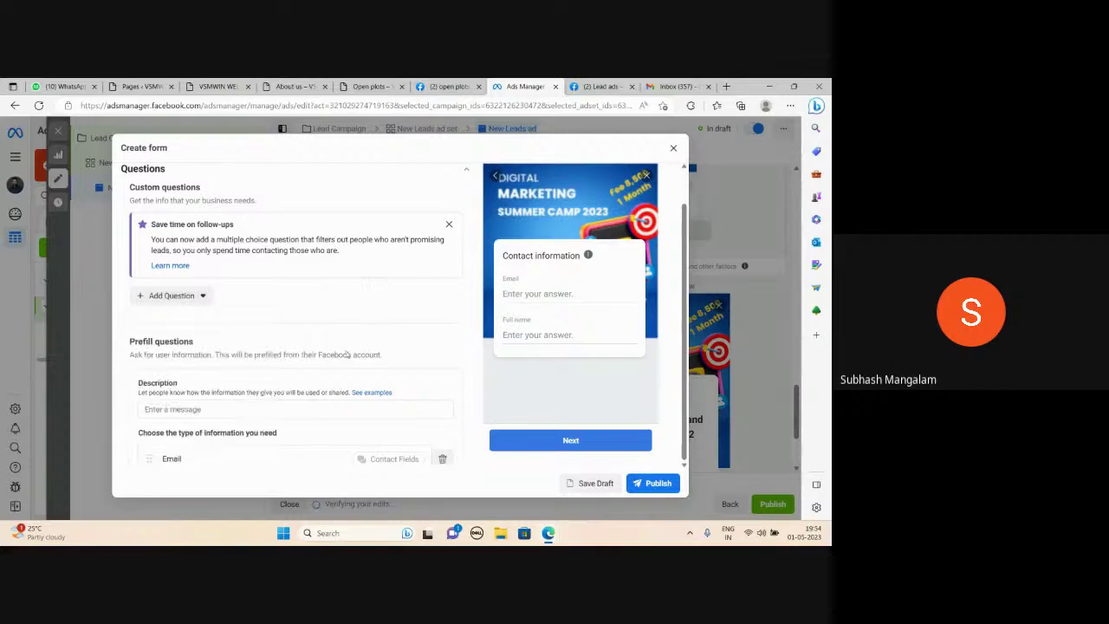
Add the Phone number contact field to the form's prefill questions.
scroll(370, 306, down, 3)
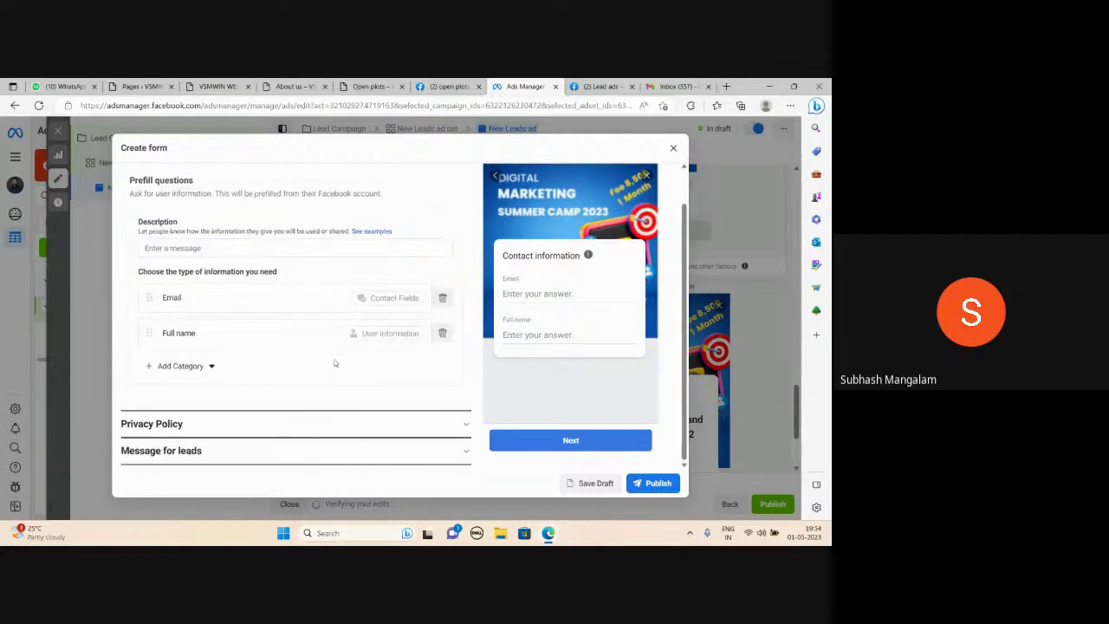
click(149, 370)
mouse_move(186, 391)
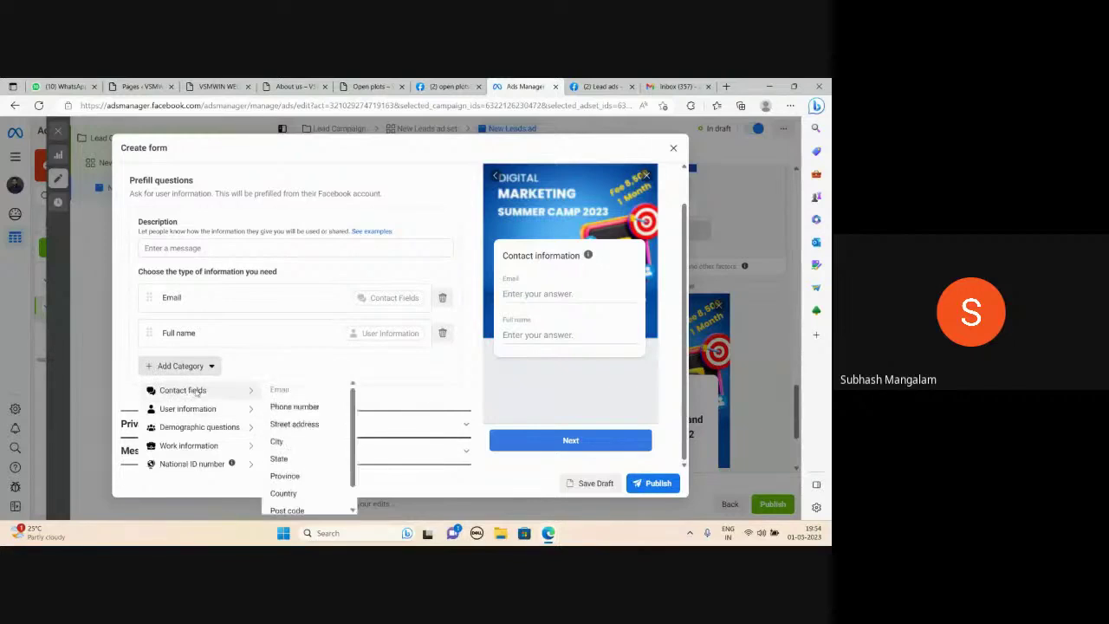
click(291, 407)
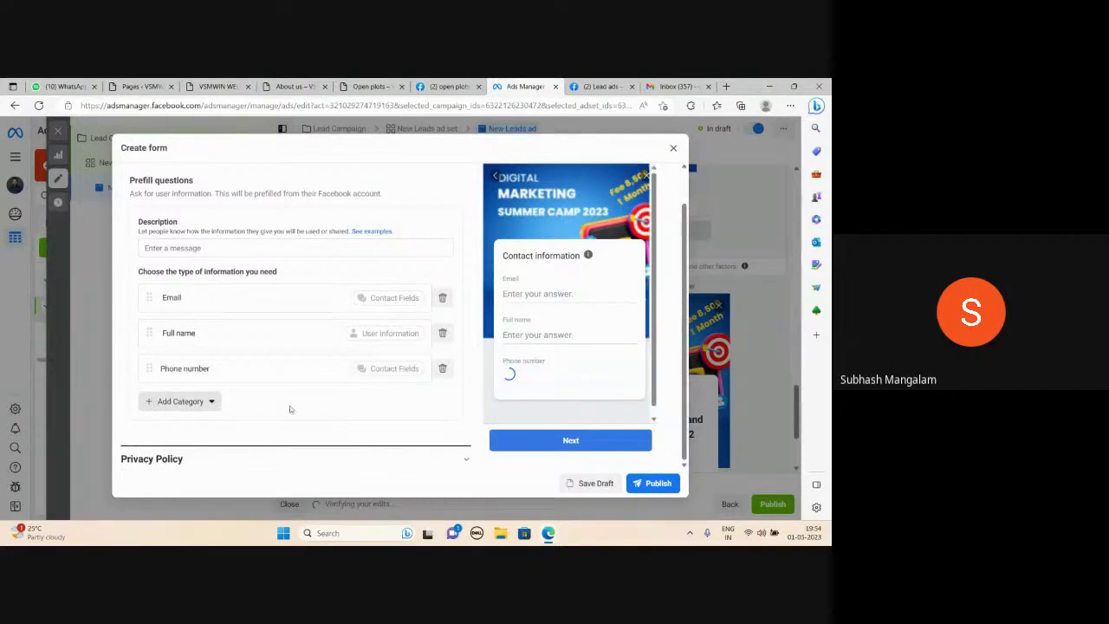
click(184, 401)
mouse_move(182, 425)
scroll(289, 478, down, 2)
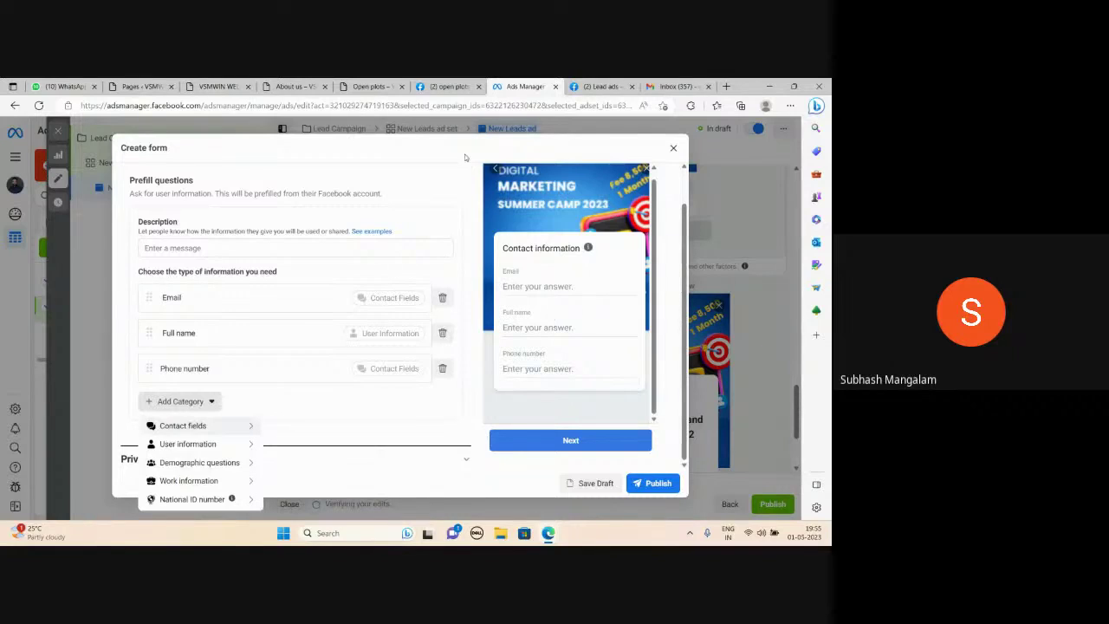
click(563, 292)
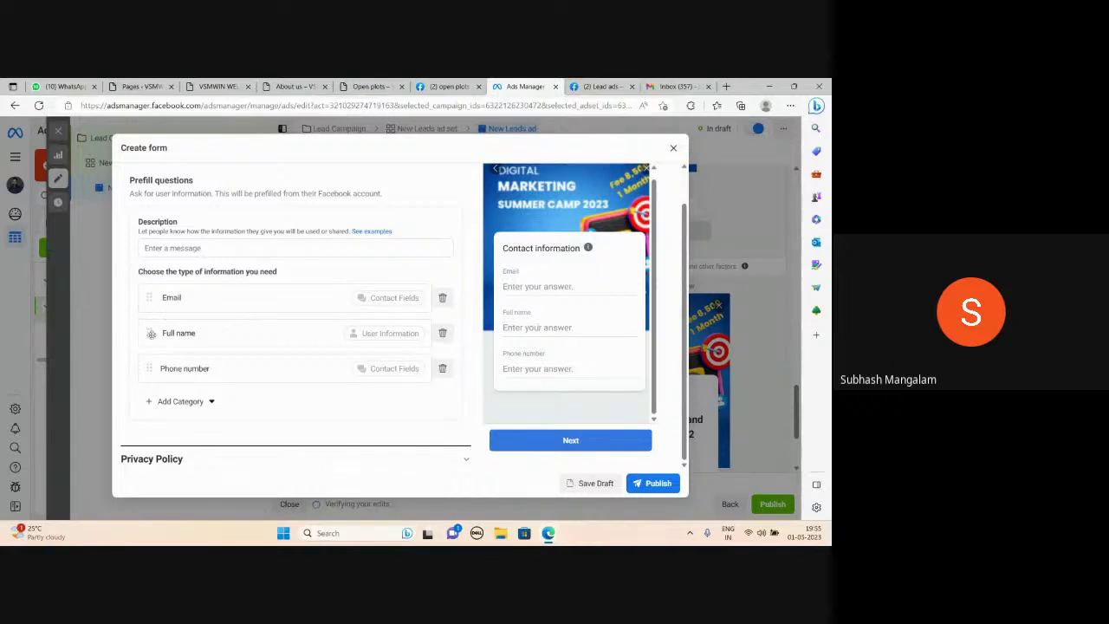
Reorder the prefill questions to Full name, Phone number, Email.
drag(151, 334, 155, 298)
drag(151, 337, 159, 362)
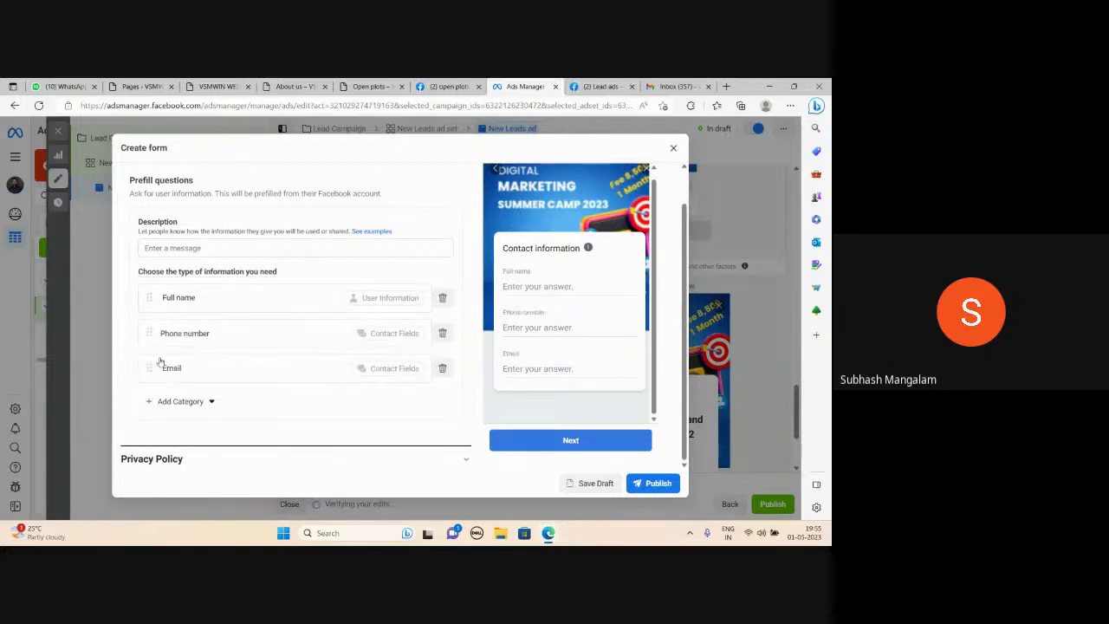
scroll(543, 355, up, 1)
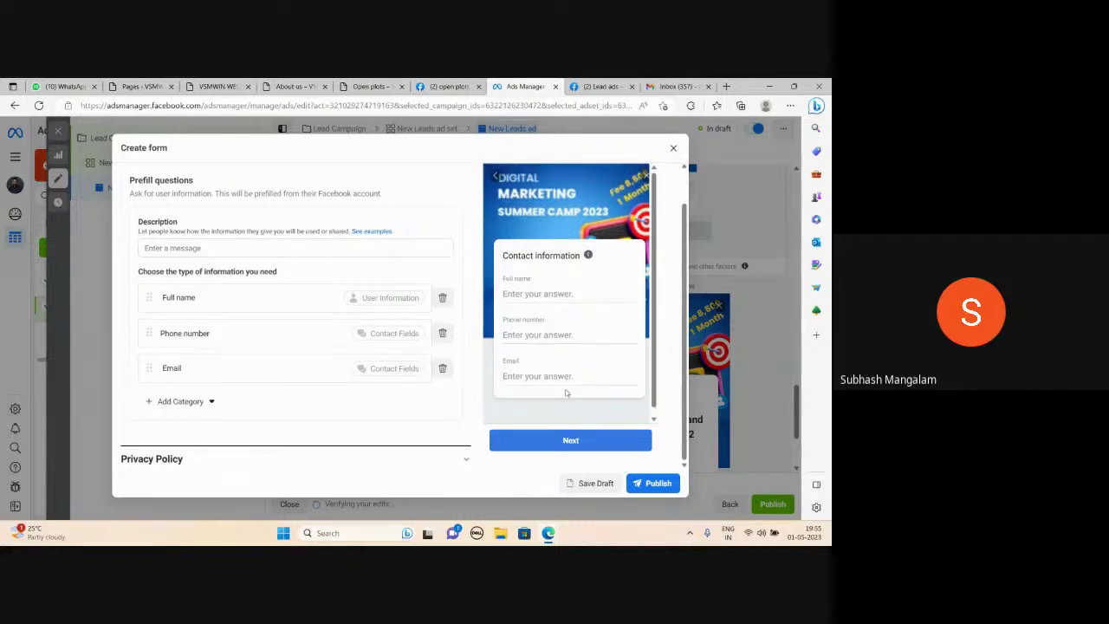
Set the prefill questions' description to "I will be Using Your Data Only For Communication Purpose".
scroll(305, 279, up, 2)
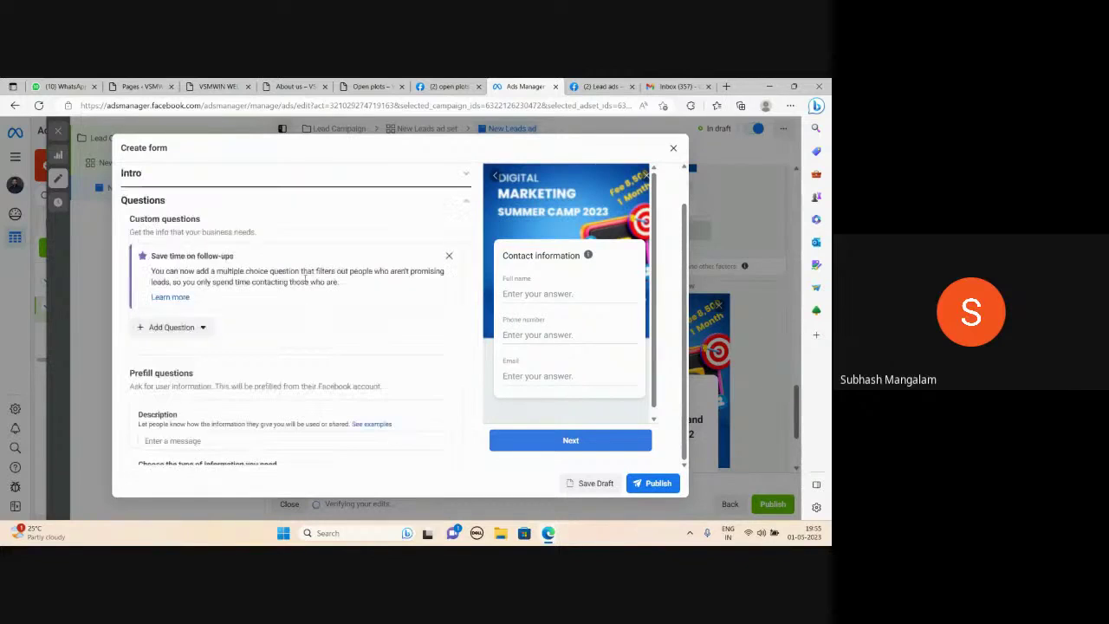
scroll(295, 294, down, 5)
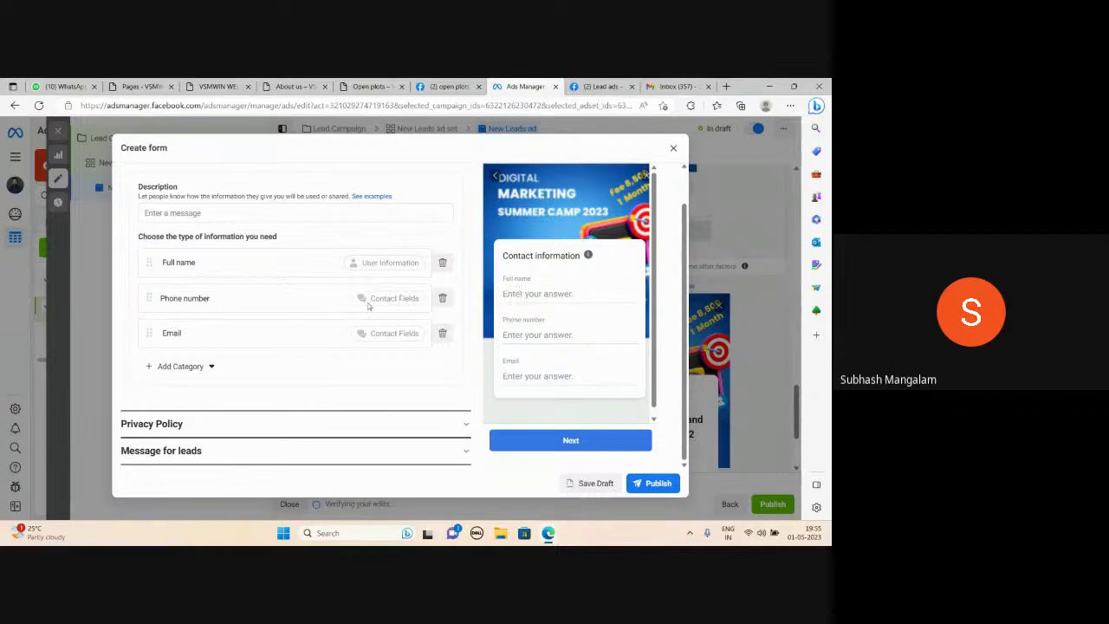
scroll(372, 303, up, 3)
scroll(152, 316, down, 2)
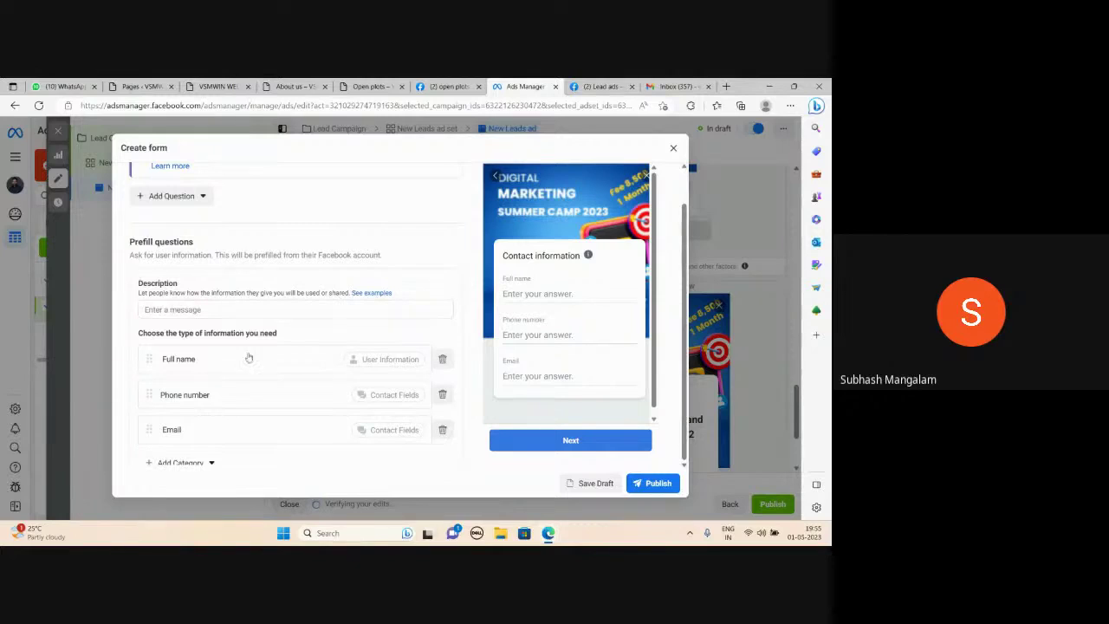
click(171, 310)
text(I)
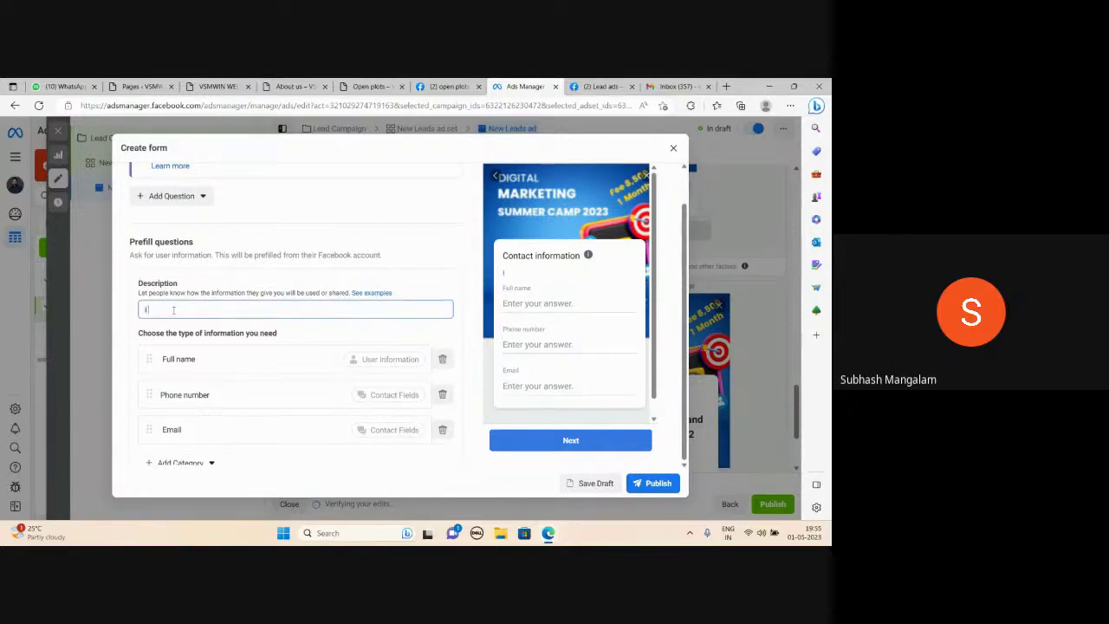
text( will be Using Your Data)
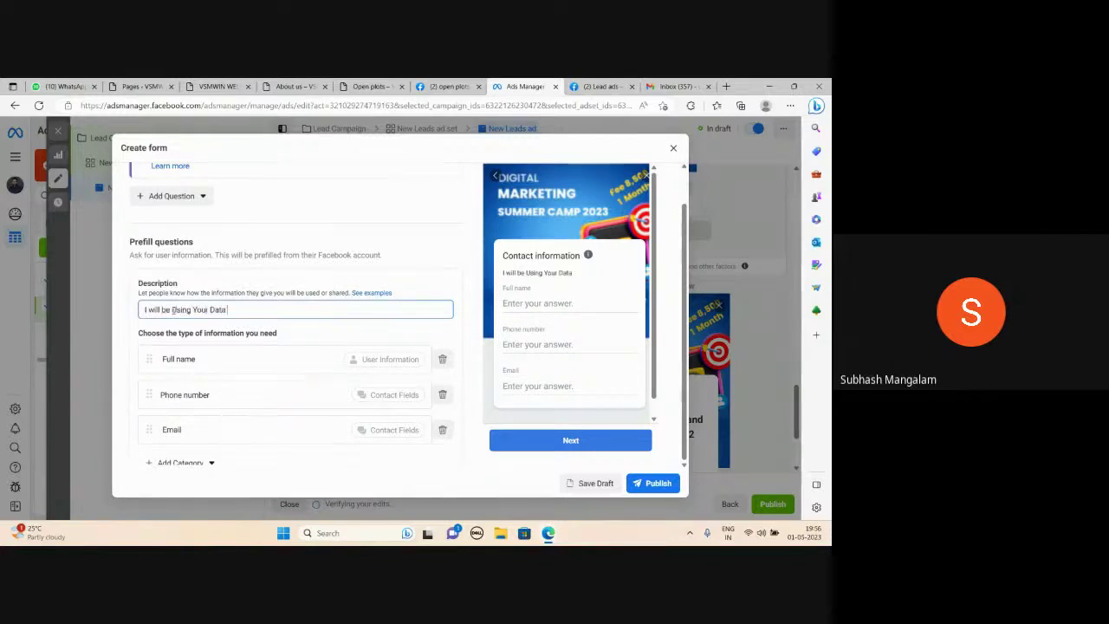
text( Only For Communication)
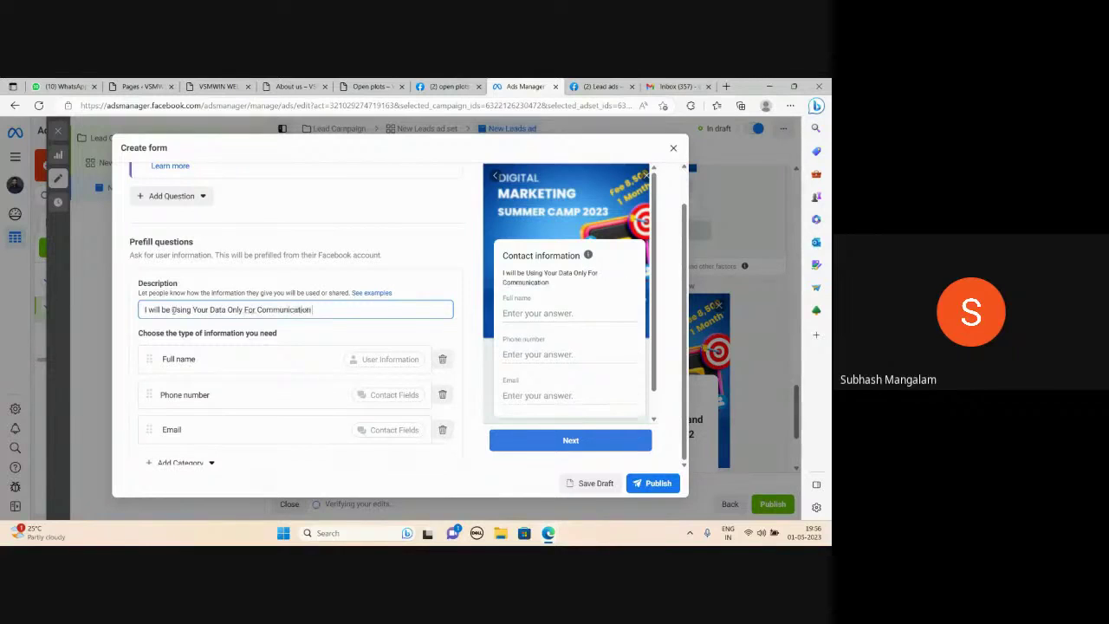
text( Purpose)
Expand the form's privacy policy section and set the link text to "Privacy Policy".
scroll(312, 310, down, 1)
click(468, 424)
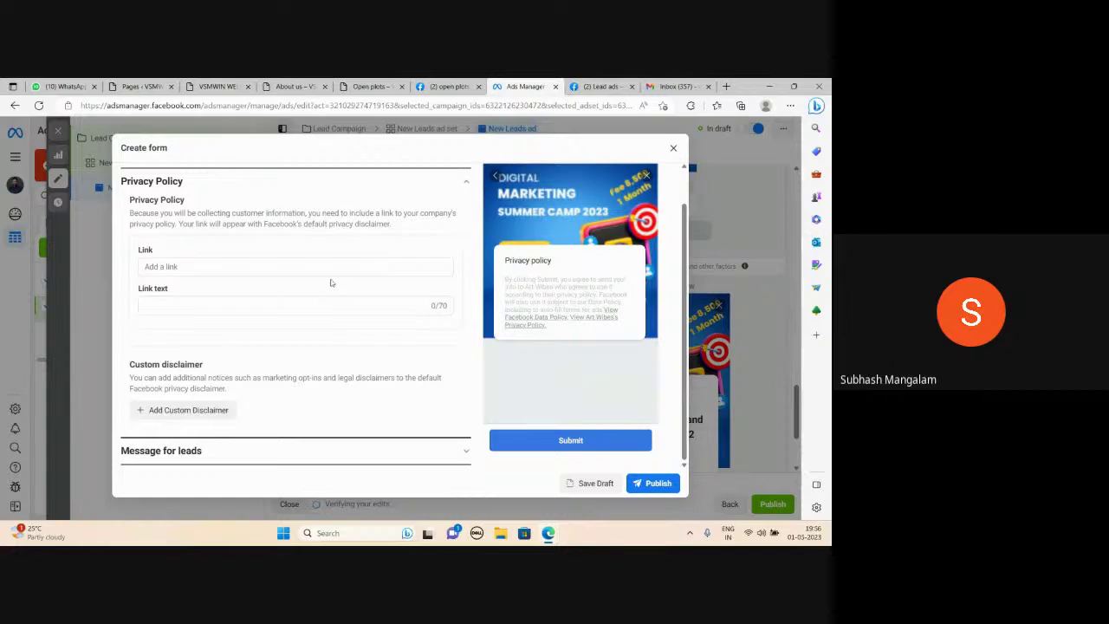
click(165, 306)
text(Pri)
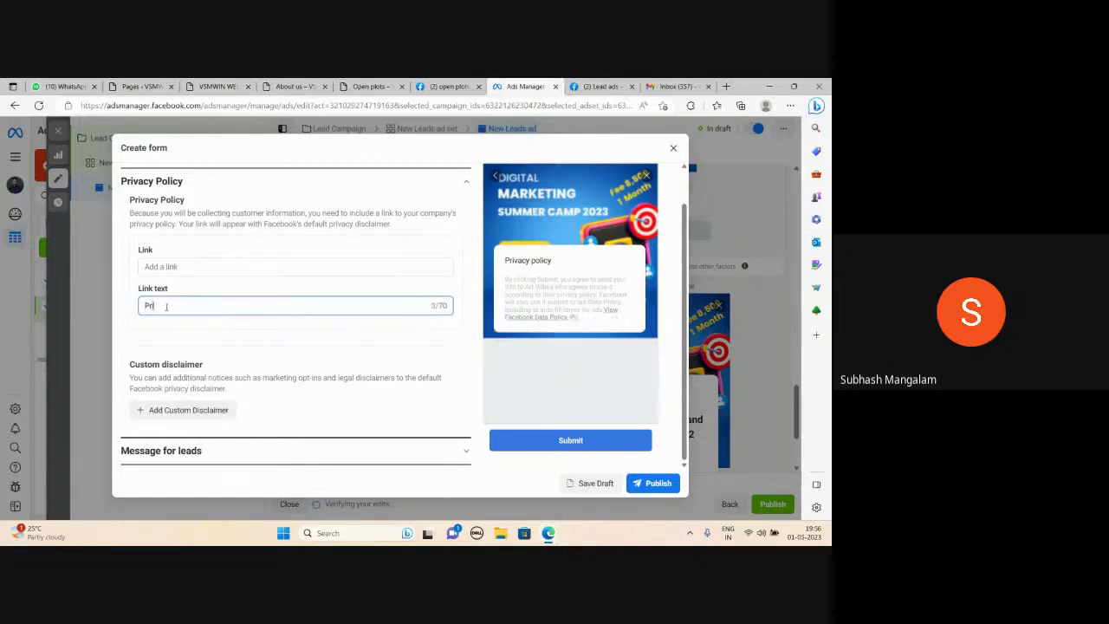
text(vacy Policy)
click(189, 268)
text(ht)
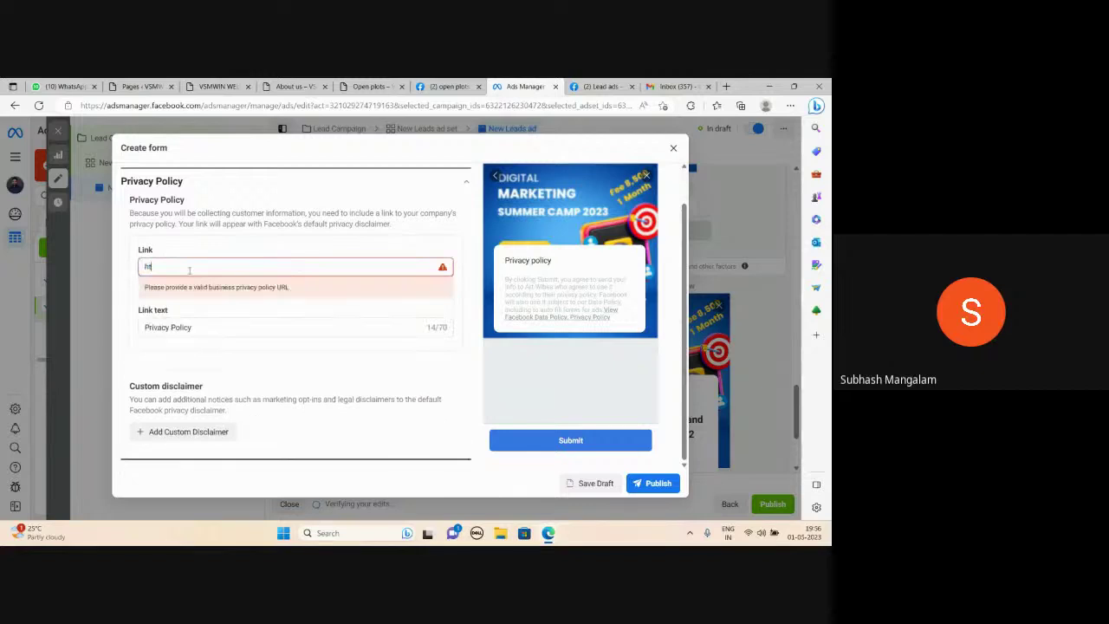
text(tps://www.odmt.in)
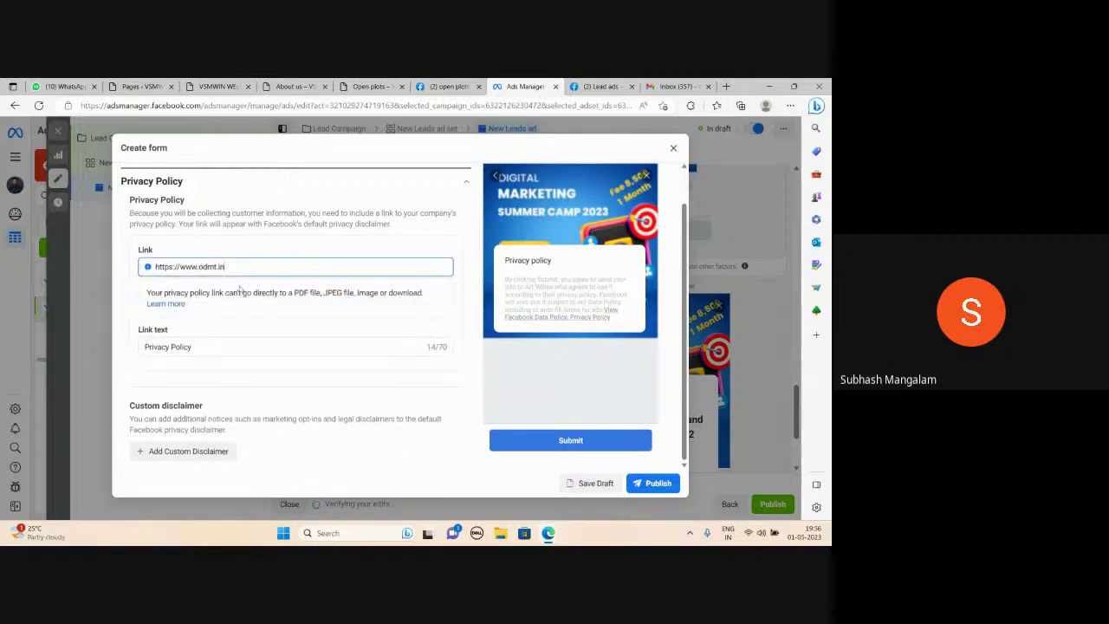
scroll(219, 317, down, 1)
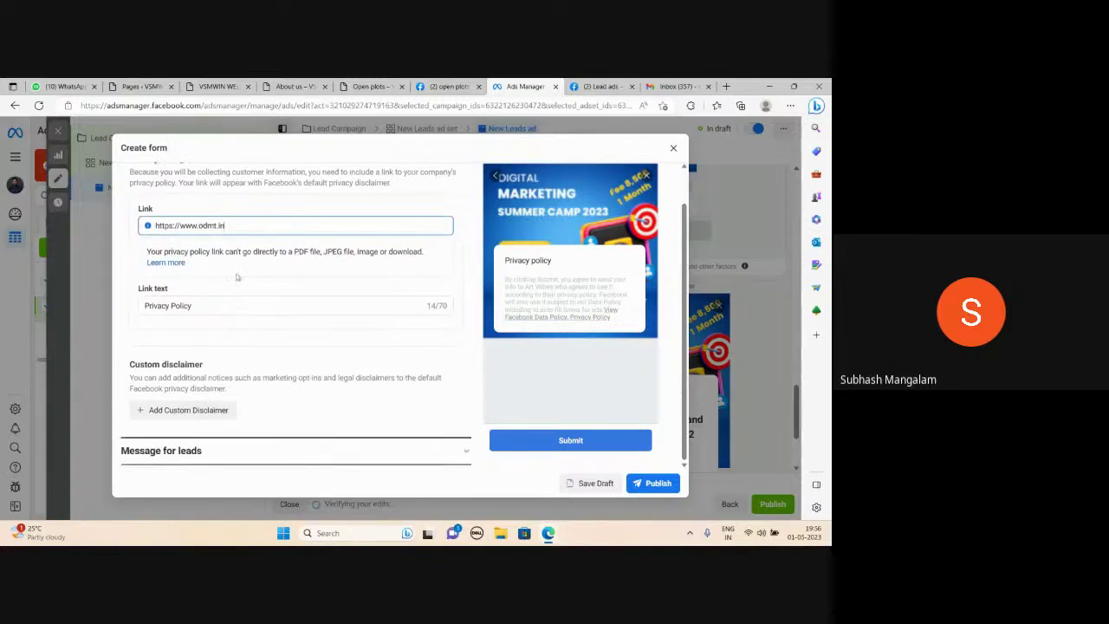
scroll(318, 373, up, 3)
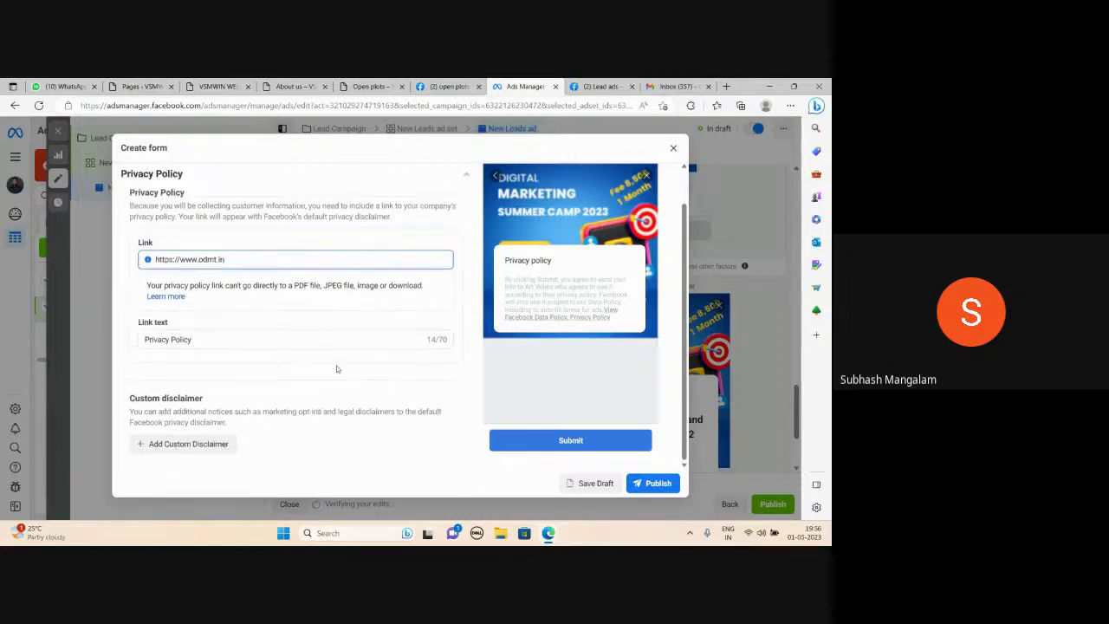
click(469, 289)
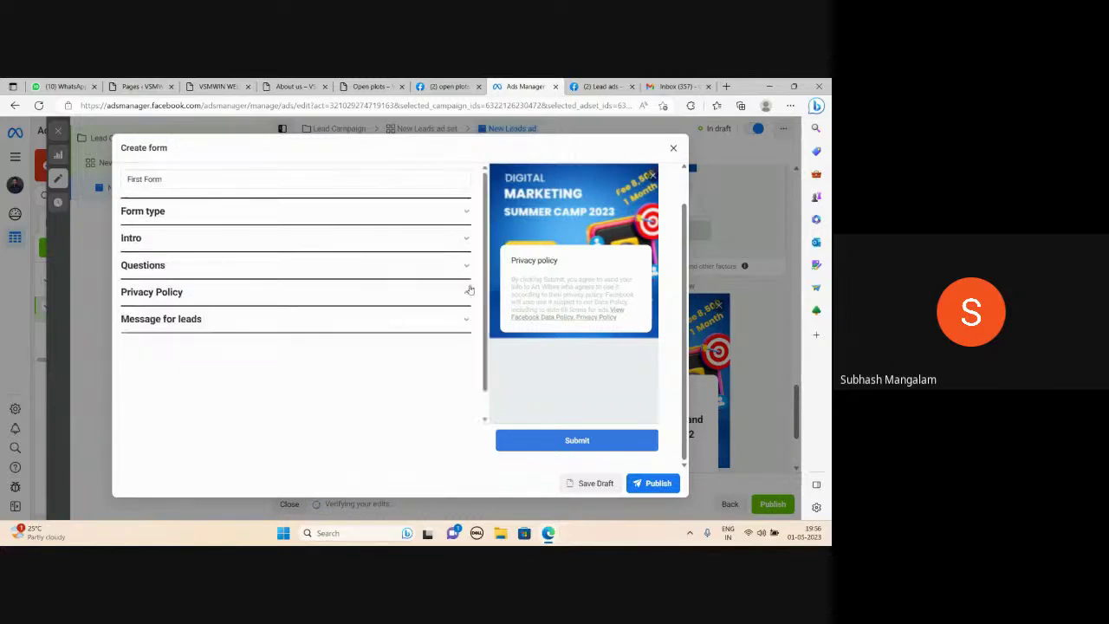
click(466, 322)
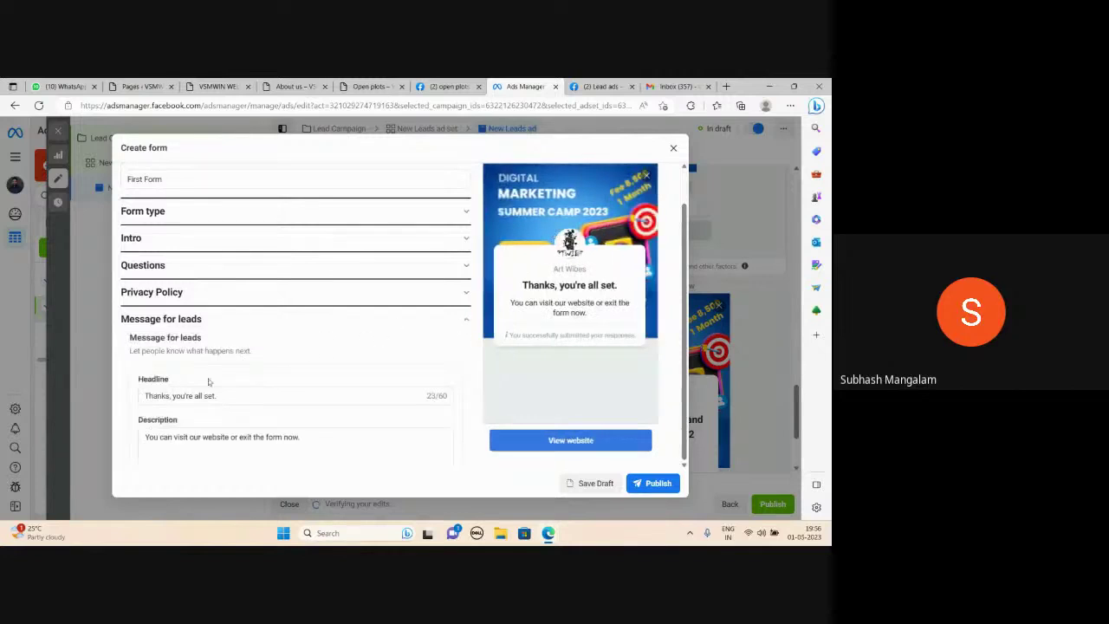
scroll(211, 382, down, 1)
scroll(279, 367, down, 2)
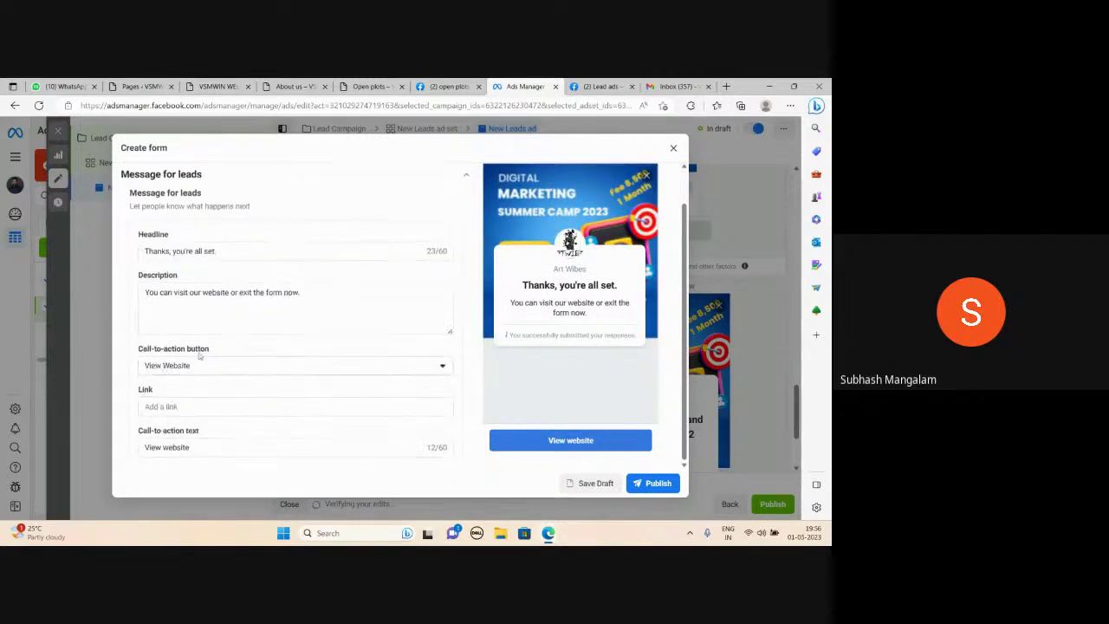
scroll(194, 407, down, 1)
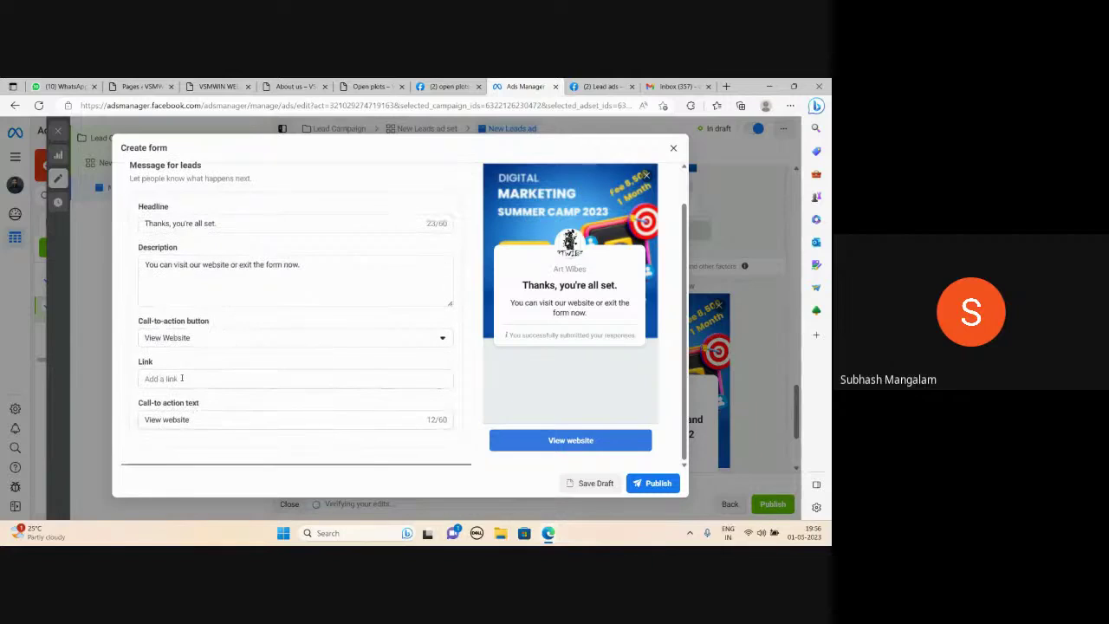
click(182, 378)
text(https)
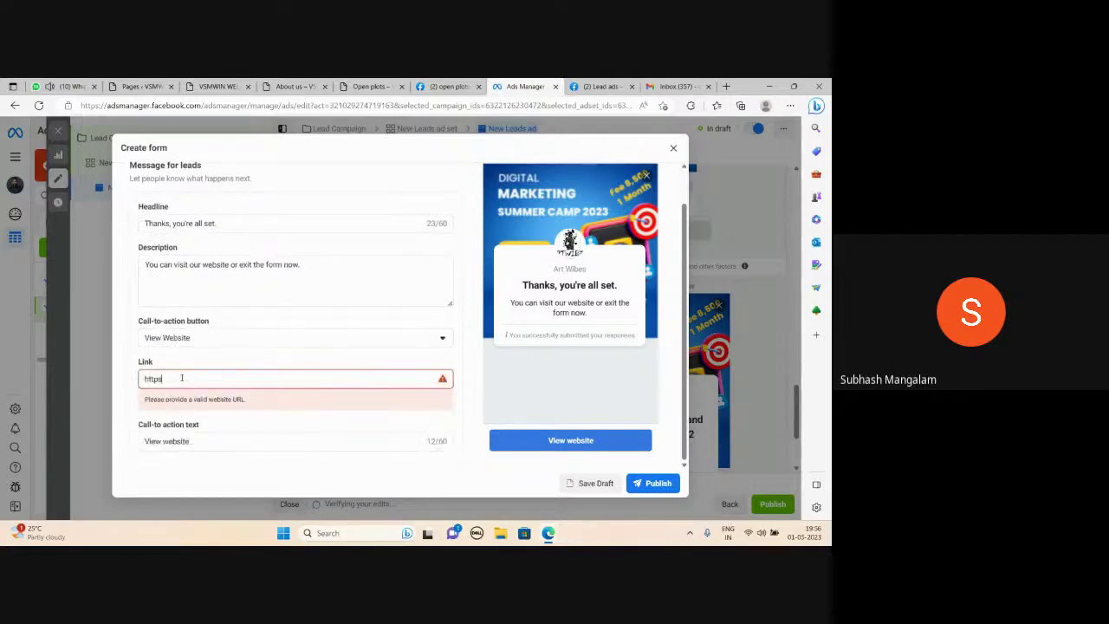
text(://www.odmt.in)
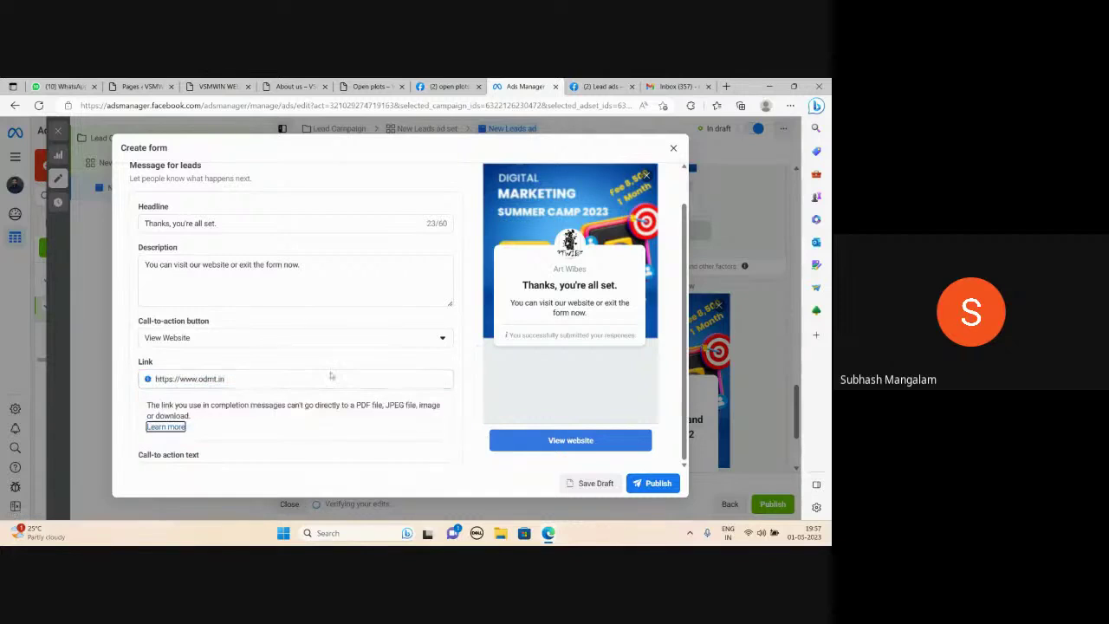
Publish the instant form and review the ad's form list and tracking settings.
scroll(329, 375, down, 1)
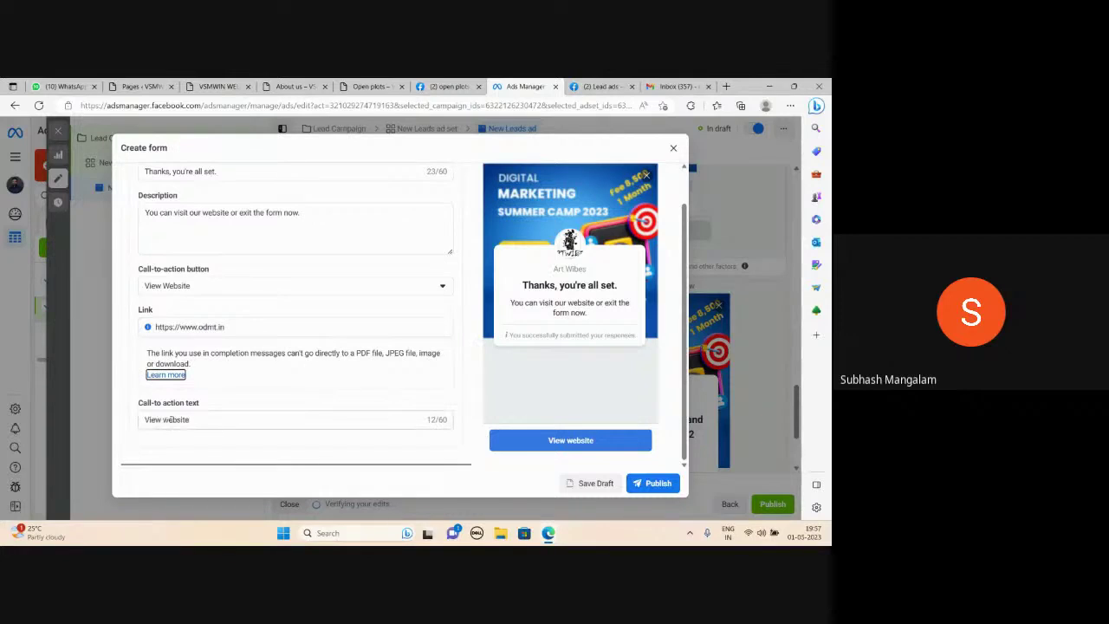
click(654, 487)
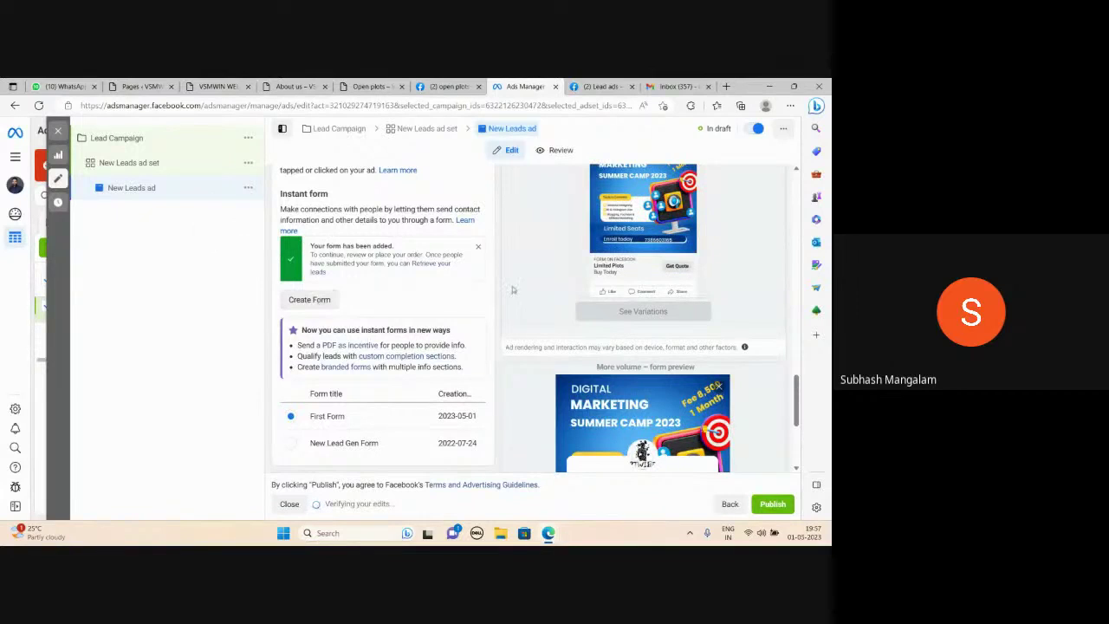
scroll(463, 286, down, 3)
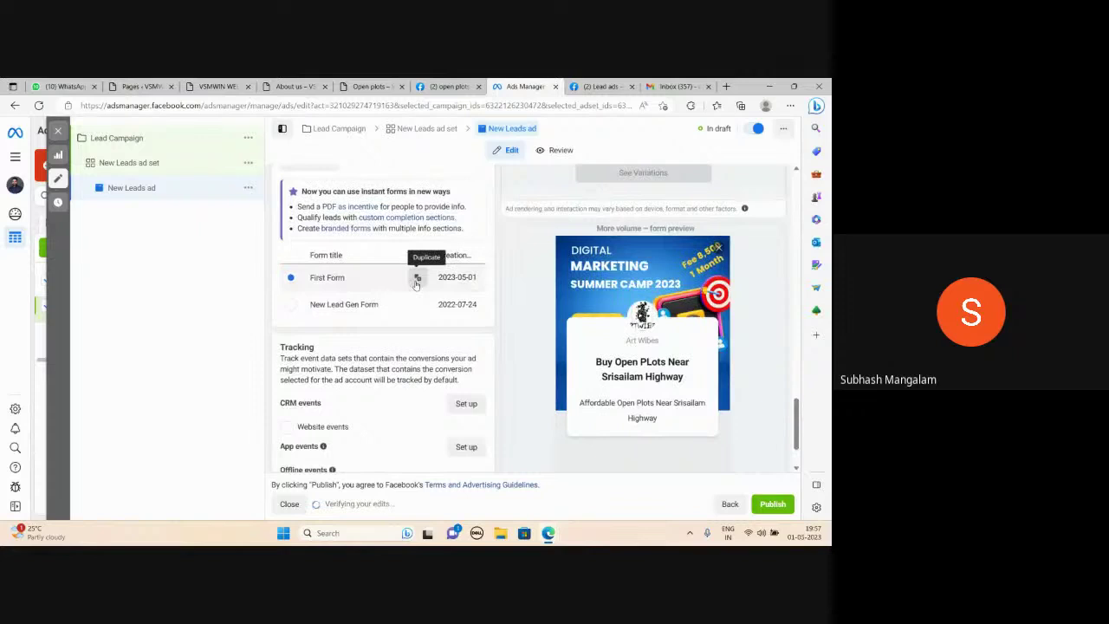
scroll(356, 263, down, 2)
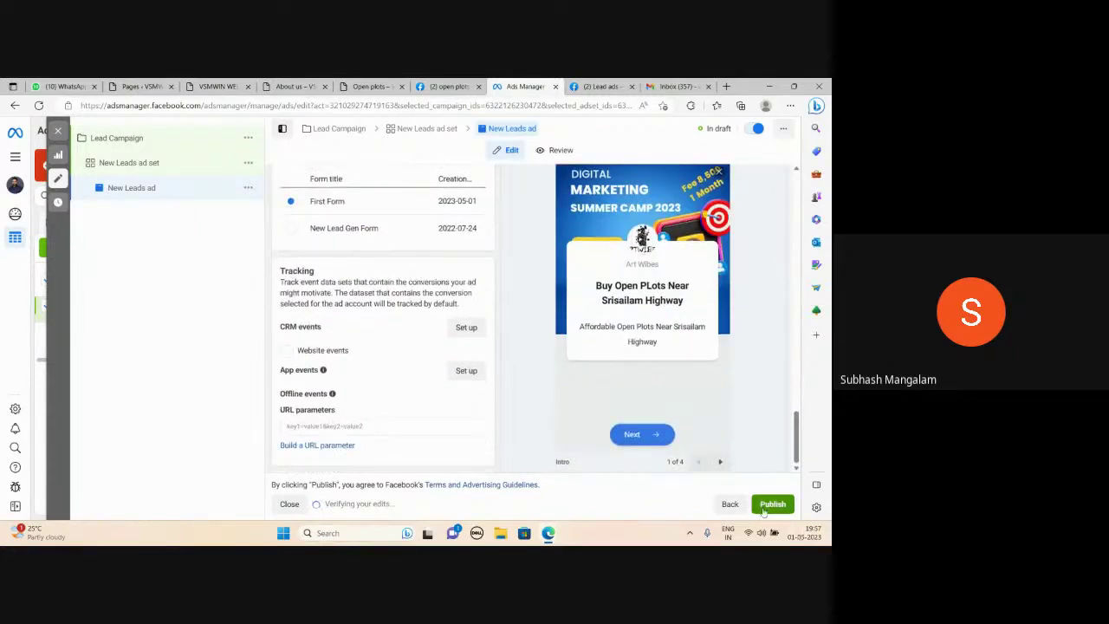
scroll(373, 297, up, 2)
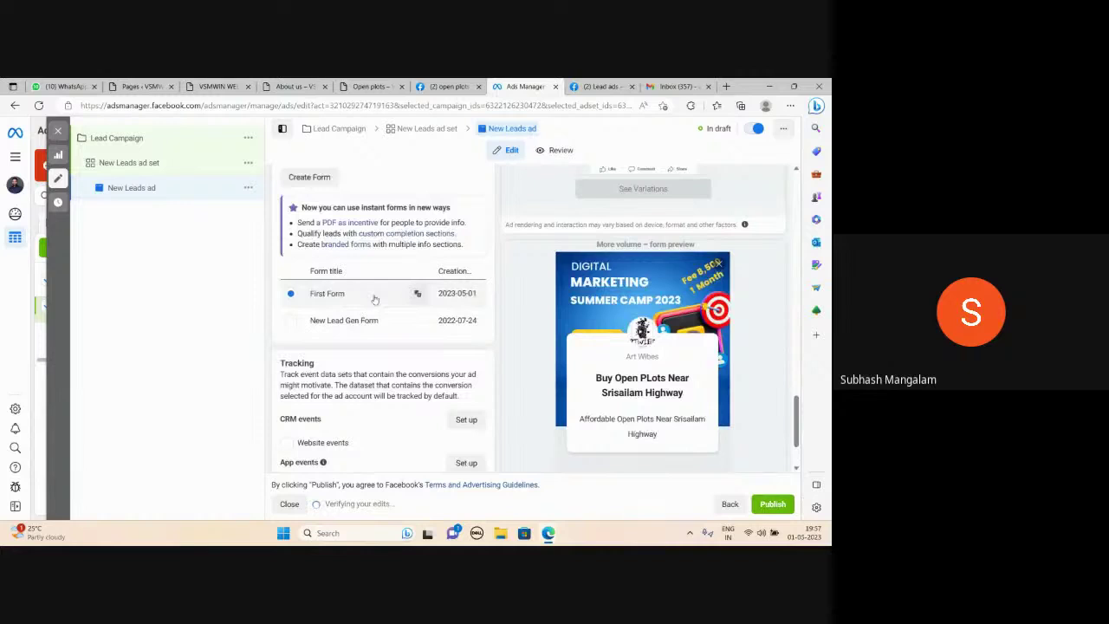
Try to publish the lead ad, view the publishing details and dismiss them.
click(772, 503)
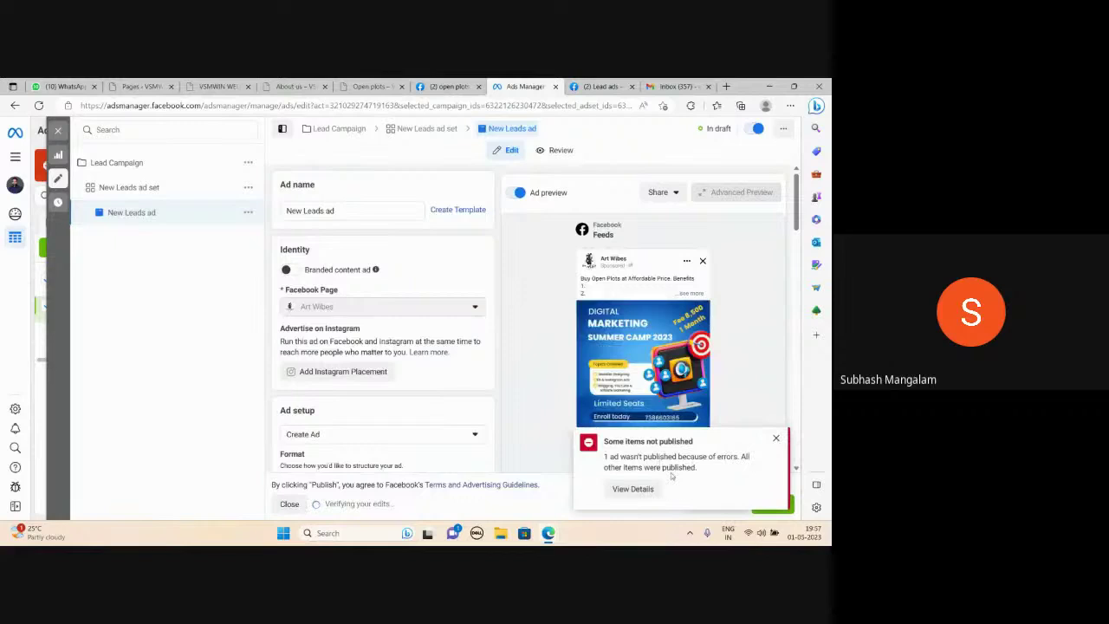
click(638, 485)
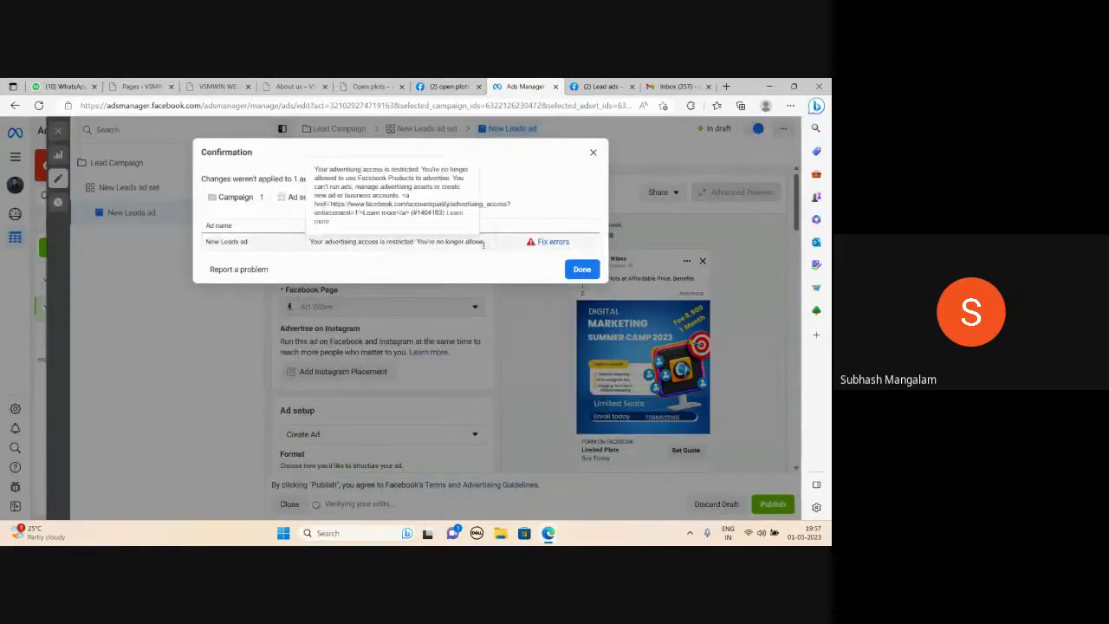
click(594, 153)
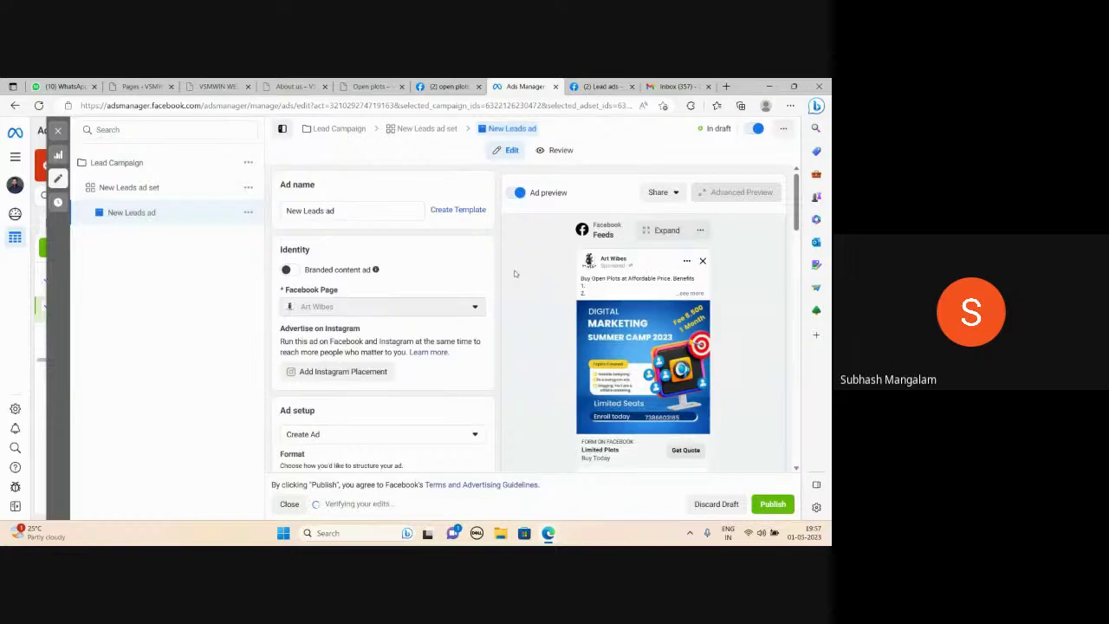
Turn on link sharing for the ad's preview with the link active for 30 days.
scroll(519, 279, down, 3)
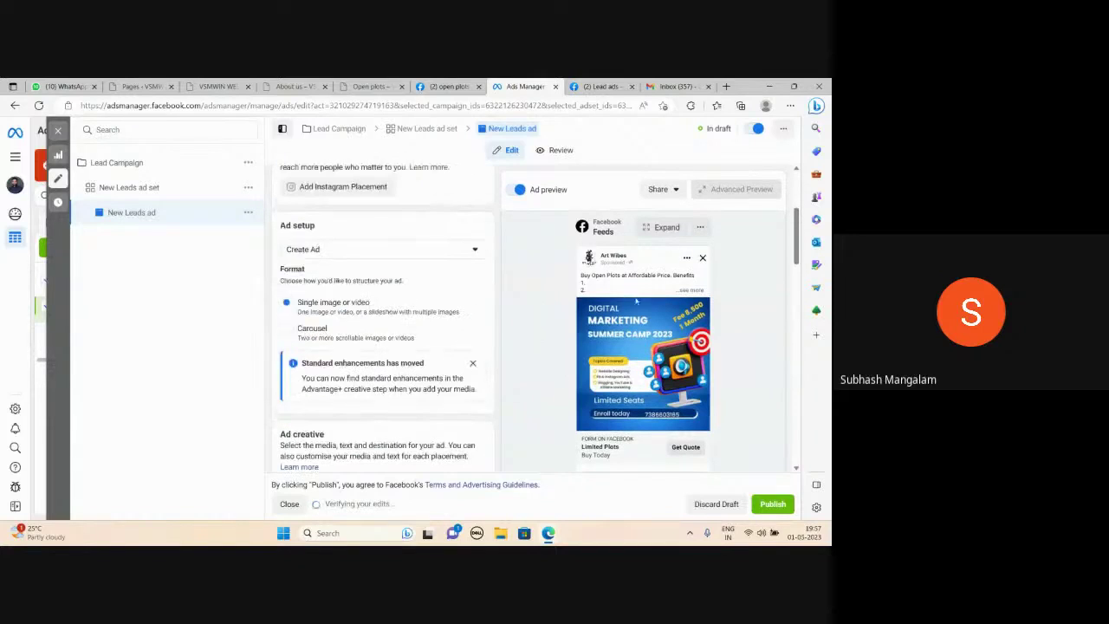
click(662, 189)
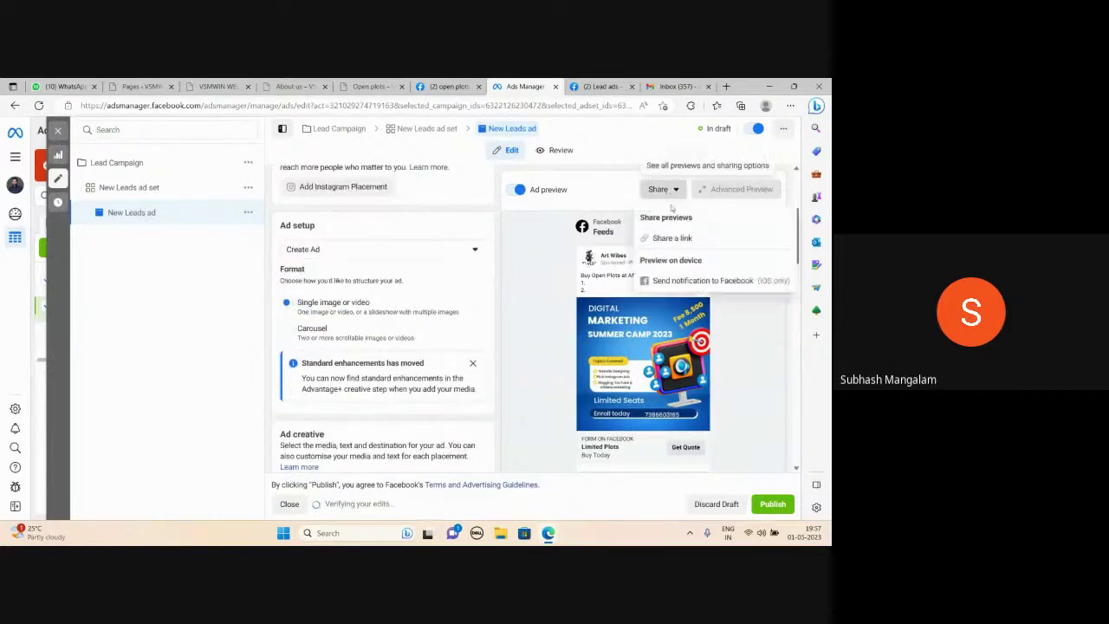
click(672, 238)
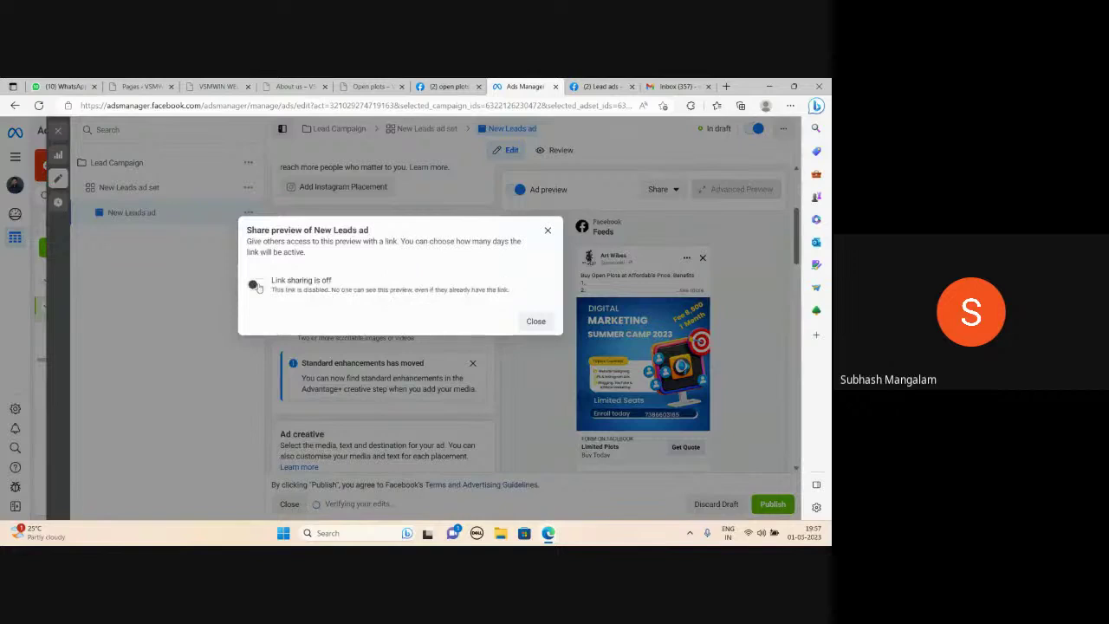
click(254, 286)
click(308, 310)
click(299, 336)
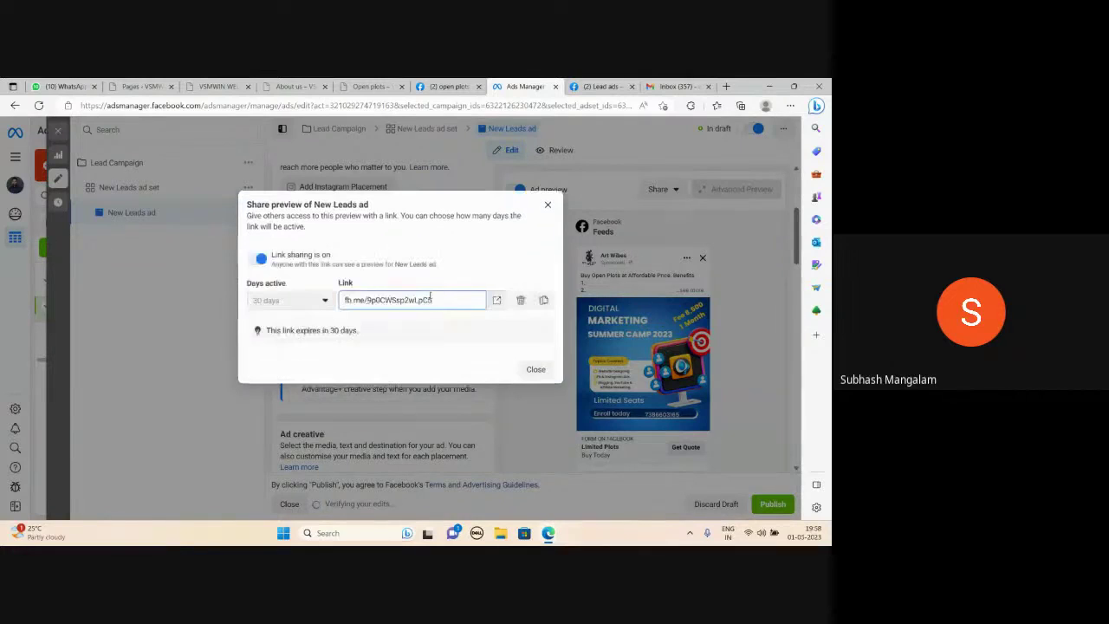
Copy the ad's preview link and open it in the browser tab showing the lead ads terms.
drag(440, 300, 323, 297)
key(ctrl+Tab)
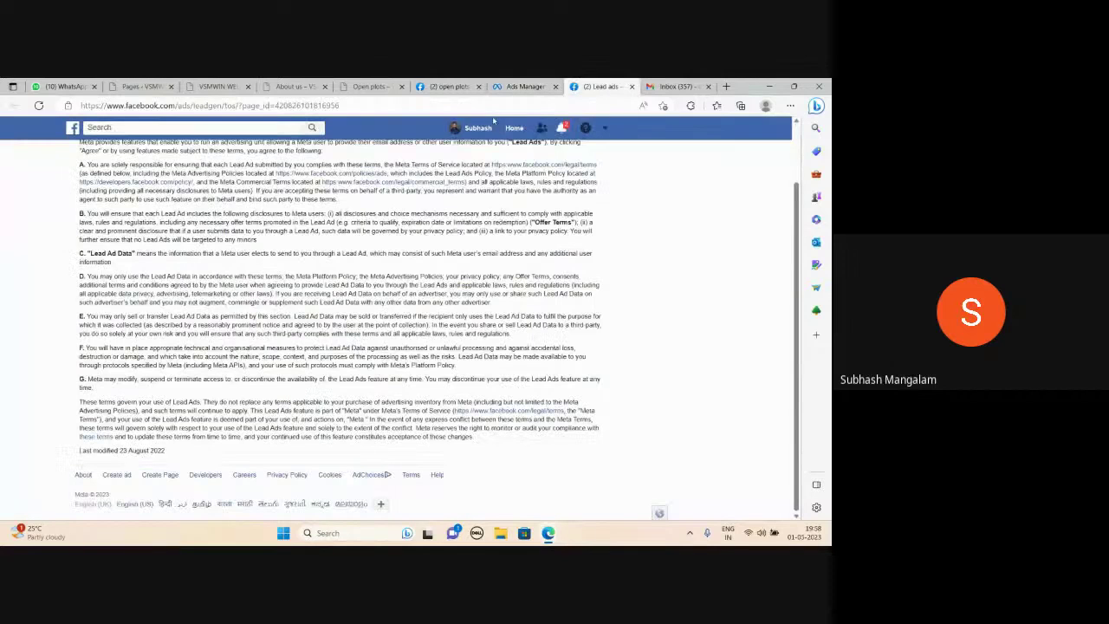
key(ctrl+l)
key(ctrl+v)
key(Return)
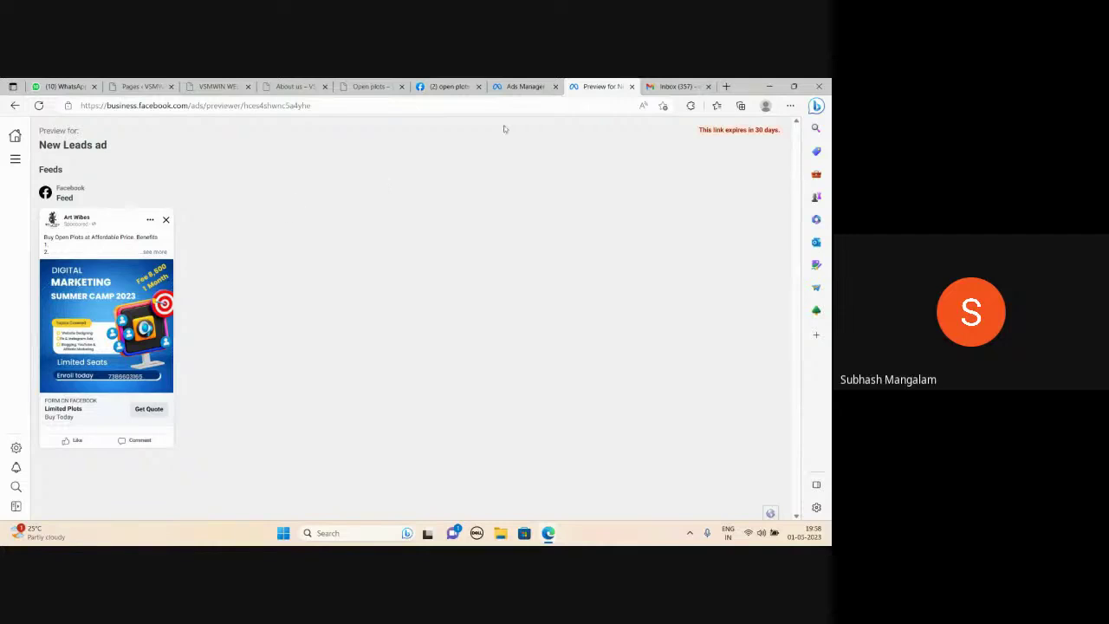
Return to the ad editor, close the share preview dialog and switch to the Google Meet call window.
click(524, 86)
click(548, 204)
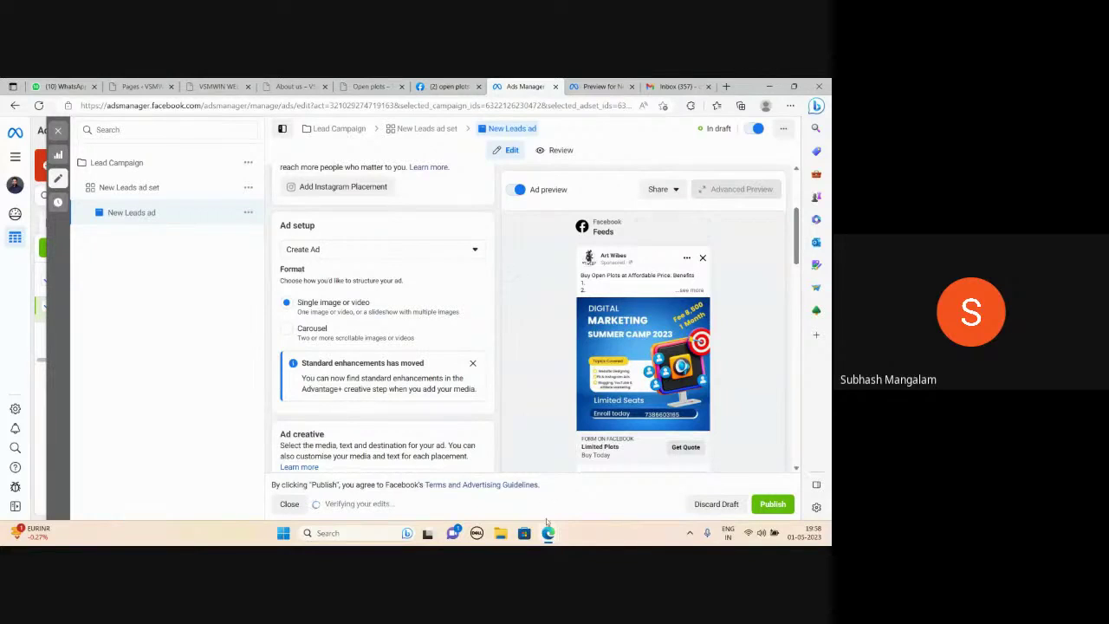
mouse_move(550, 533)
click(468, 508)
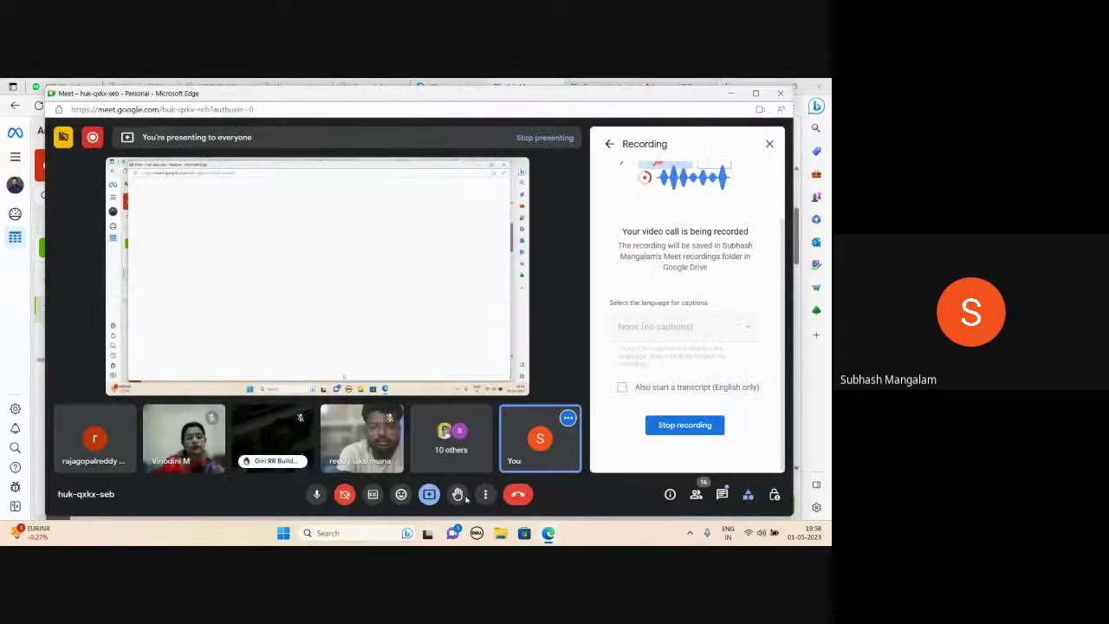